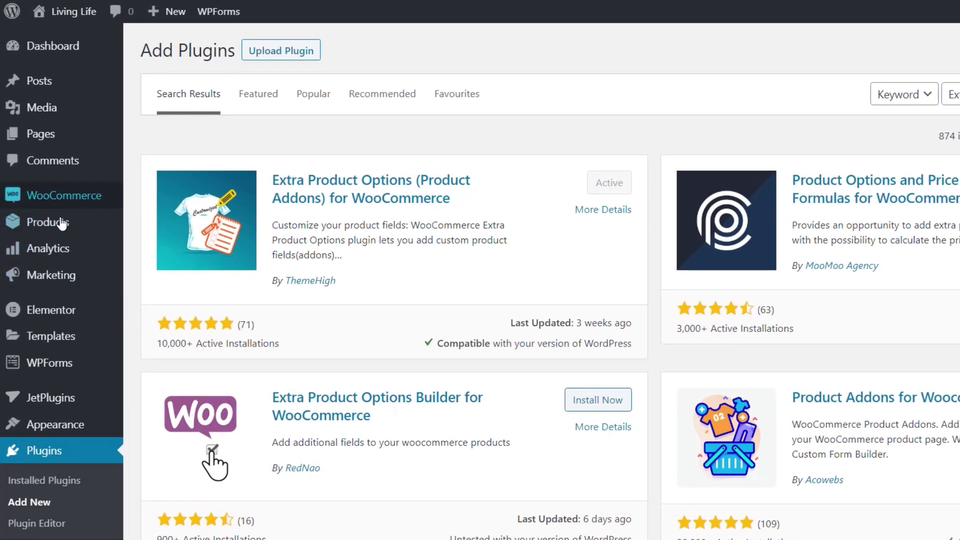
Open the Extra Product Option settings from Products and start adding a new field.
{"action": "mouse_move", "coordinate": [60, 222]}
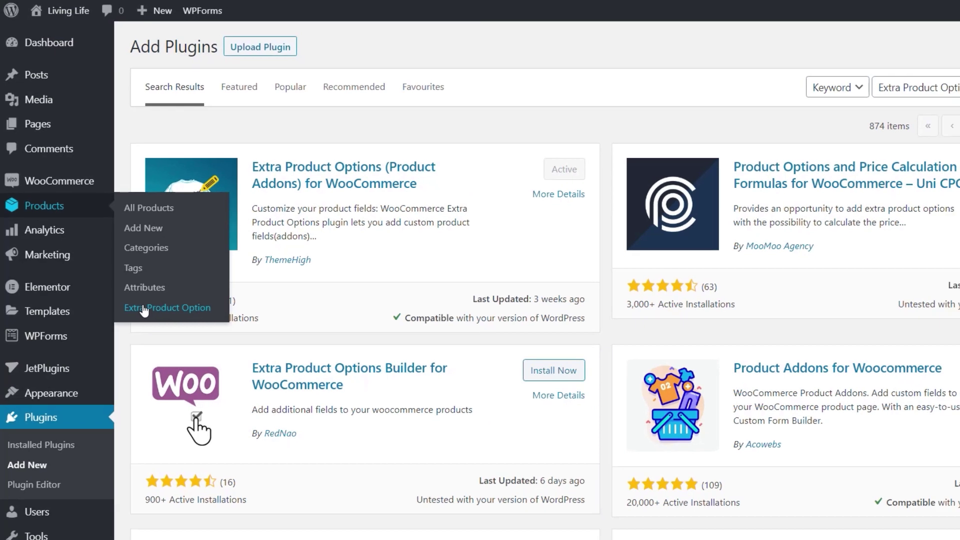
{"action": "left_click", "coordinate": [156, 333]}
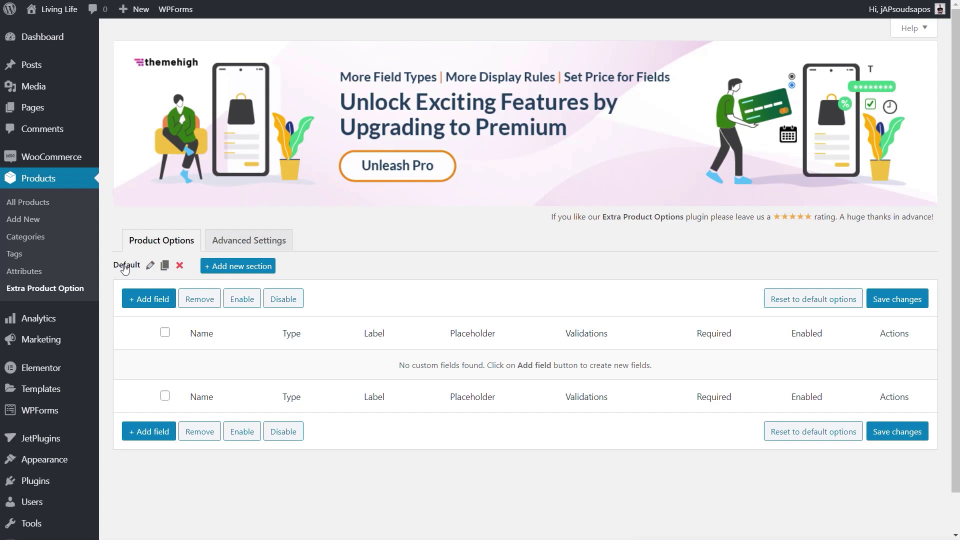
{"action": "left_click", "coordinate": [156, 306]}
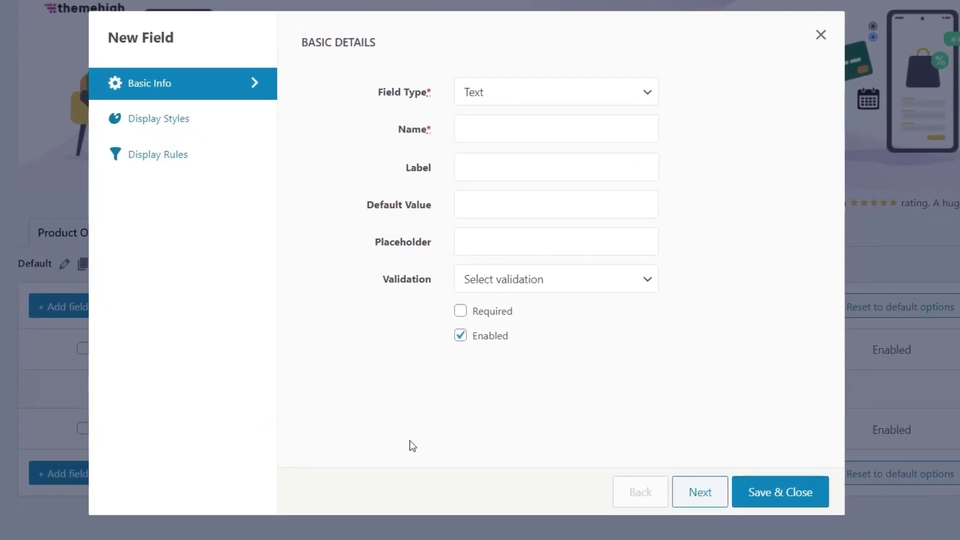
Make the new field a Textarea named message with the label Message.
{"action": "left_click", "coordinate": [500, 91]}
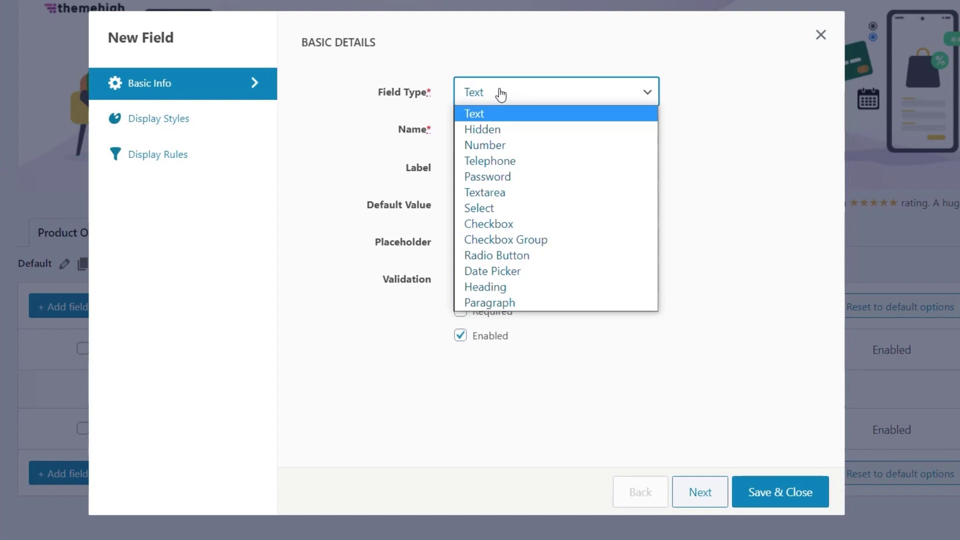
{"action": "left_click", "coordinate": [685, 199]}
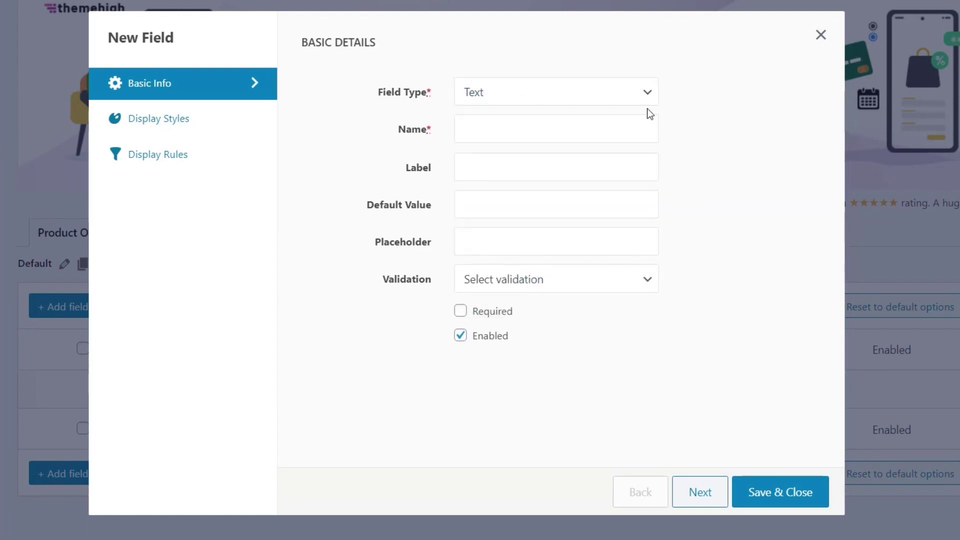
{"action": "left_click", "coordinate": [646, 95]}
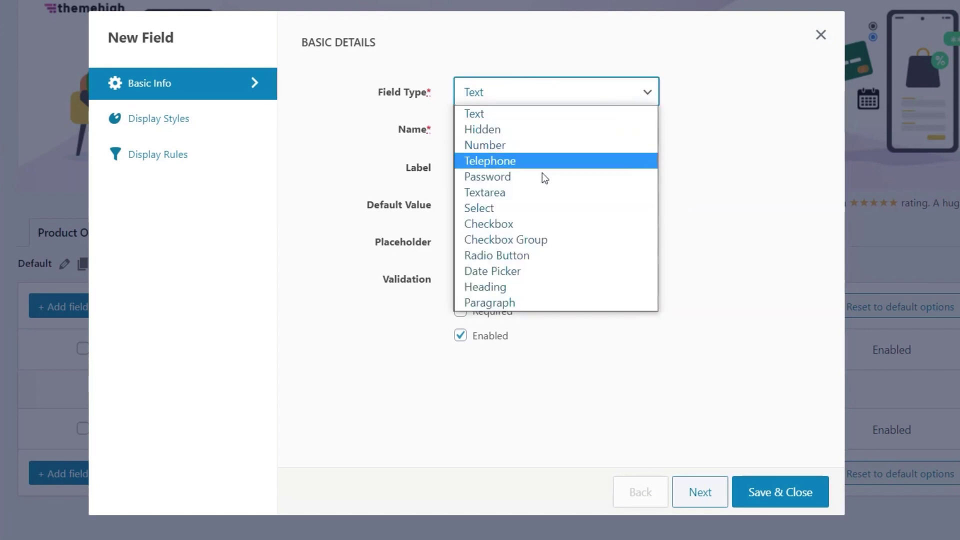
{"action": "left_click", "coordinate": [525, 192]}
{"action": "left_click", "coordinate": [493, 134]}
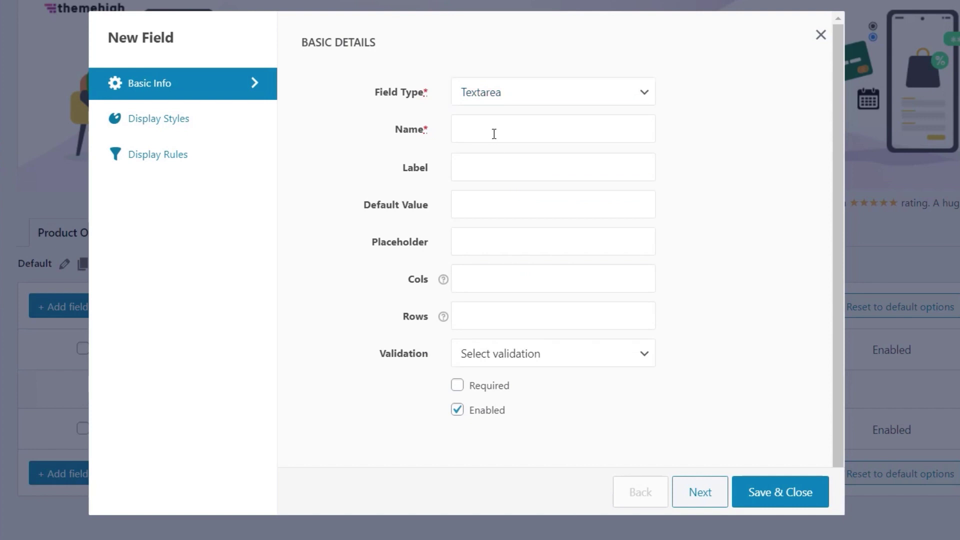
{"action": "type", "text": "message"}
{"action": "left_click", "coordinate": [491, 165]}
{"action": "type", "text": "Message"}
Give it the placeholder 'Please leave your message here...' and mark it Required.
{"action": "left_click", "coordinate": [480, 243]}
{"action": "type", "text": "Please leaven"}
{"action": "key", "text": "BackSpace"}
{"action": "type", "text": "you"}
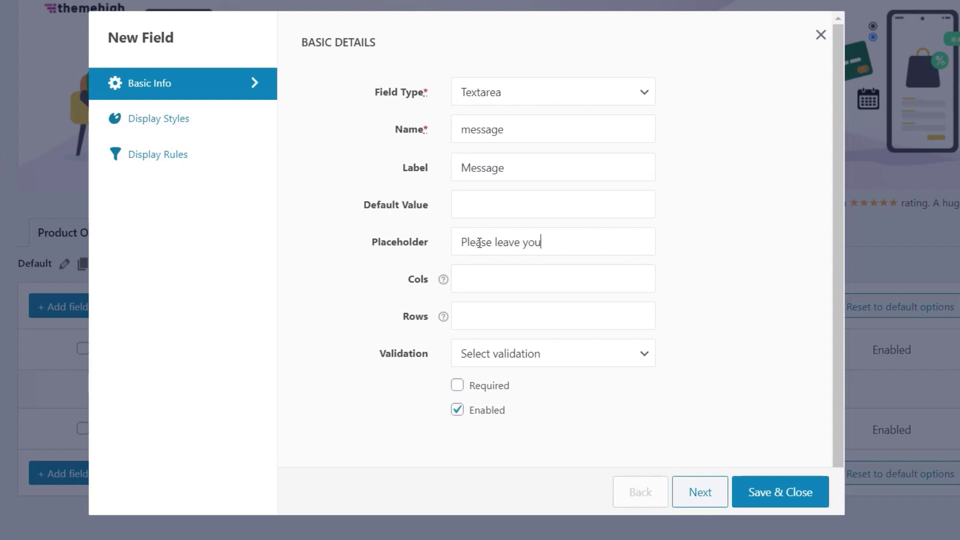
{"action": "type", "text": "r message here..."}
{"action": "mouse_move", "coordinate": [440, 281]}
{"action": "mouse_move", "coordinate": [440, 315]}
{"action": "left_click", "coordinate": [574, 357]}
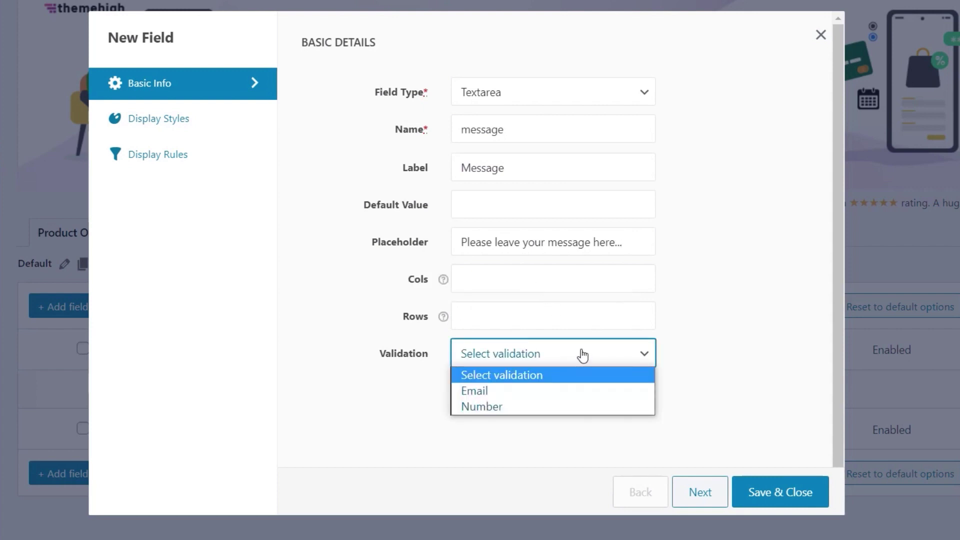
{"action": "left_click", "coordinate": [698, 326]}
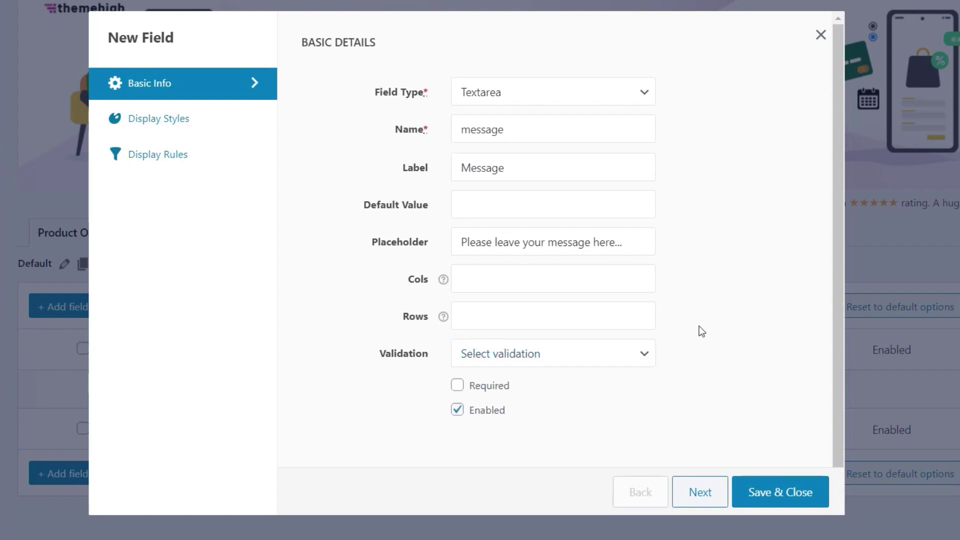
{"action": "left_click", "coordinate": [494, 389]}
Set the message field's label position to Above field in Display Styles.
{"action": "left_click", "coordinate": [702, 494]}
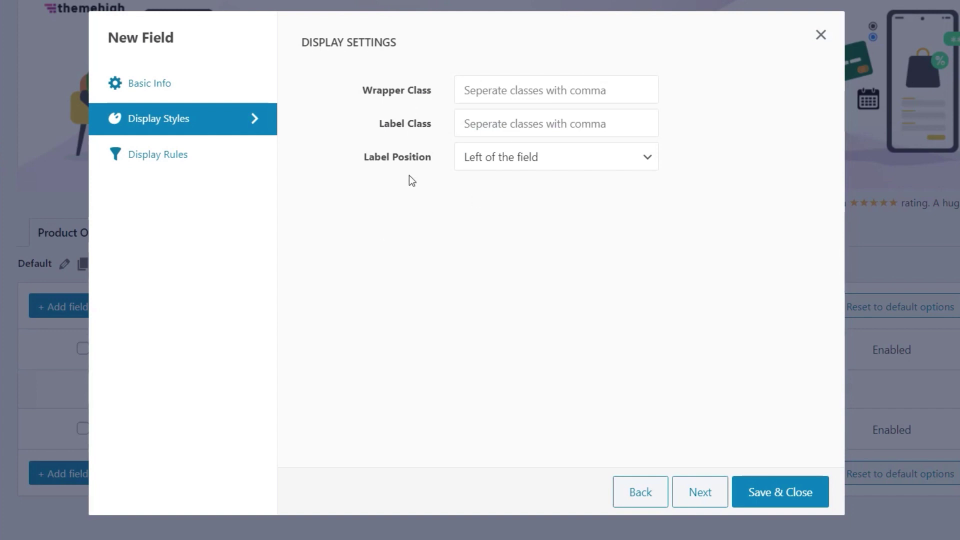
{"action": "left_click", "coordinate": [502, 164]}
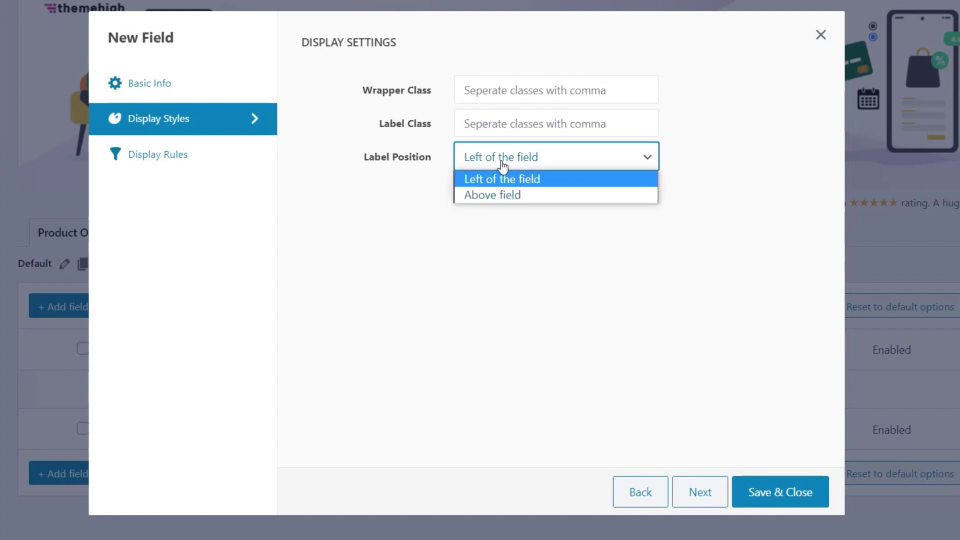
{"action": "left_click", "coordinate": [523, 195]}
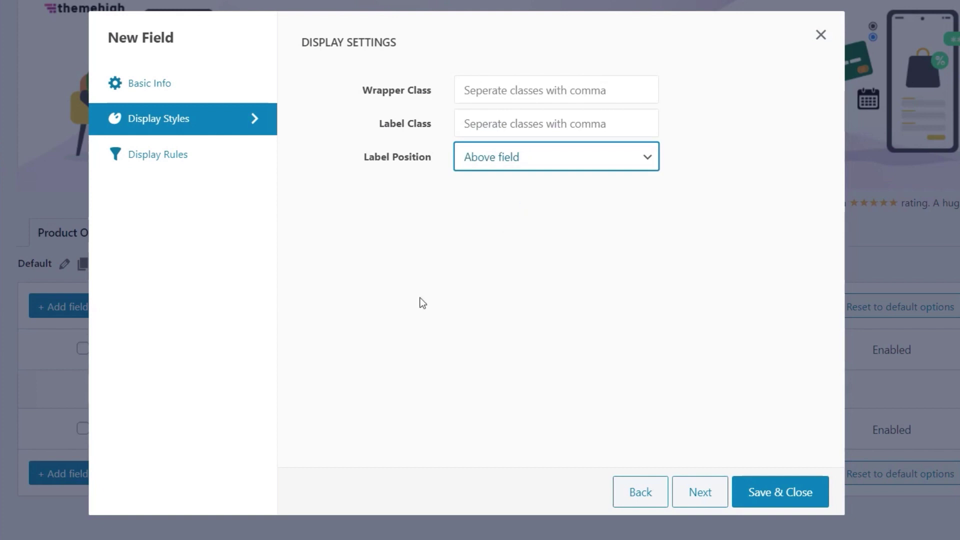
{"action": "left_click", "coordinate": [169, 159]}
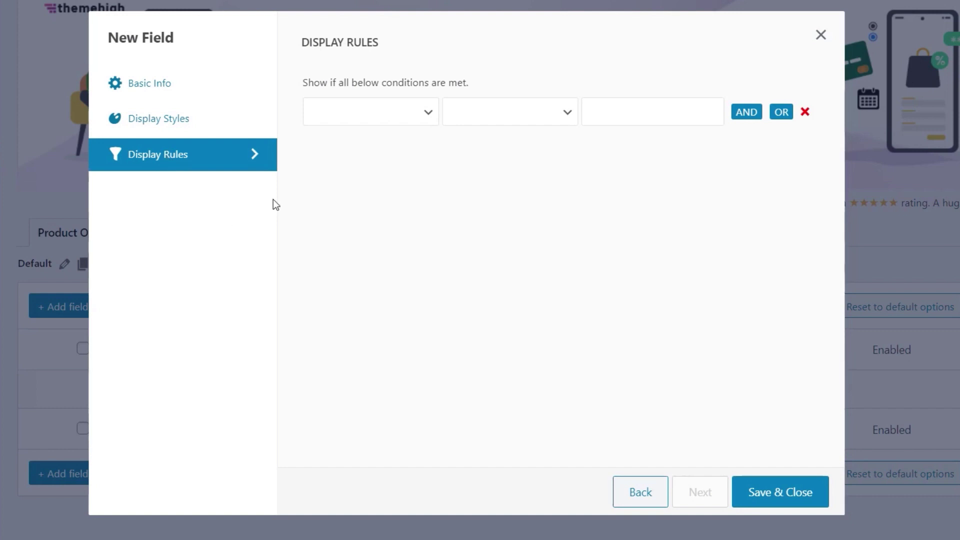
Add the display rule Category Equals to/In Cactus and Plants to the message field.
{"action": "left_click", "coordinate": [395, 116]}
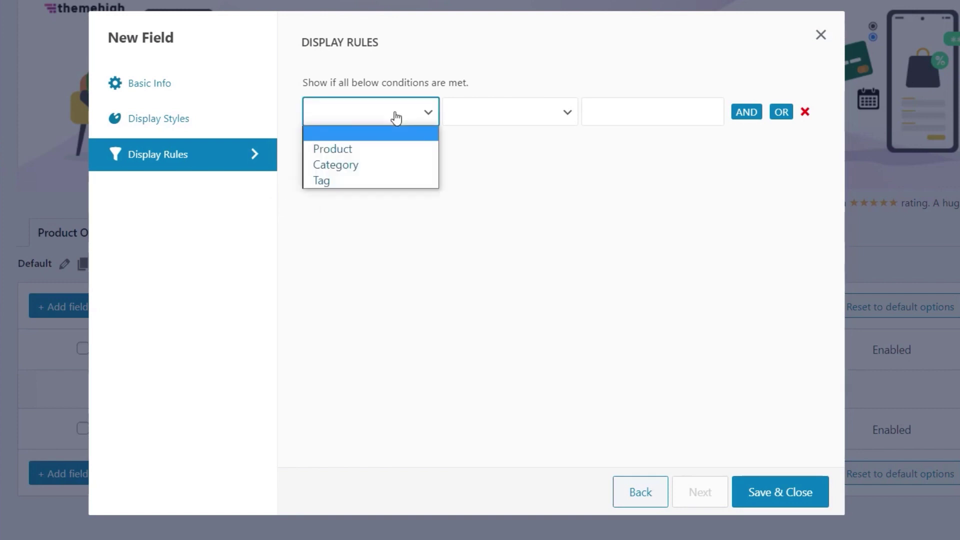
{"action": "left_click", "coordinate": [361, 166]}
{"action": "left_click", "coordinate": [557, 116]}
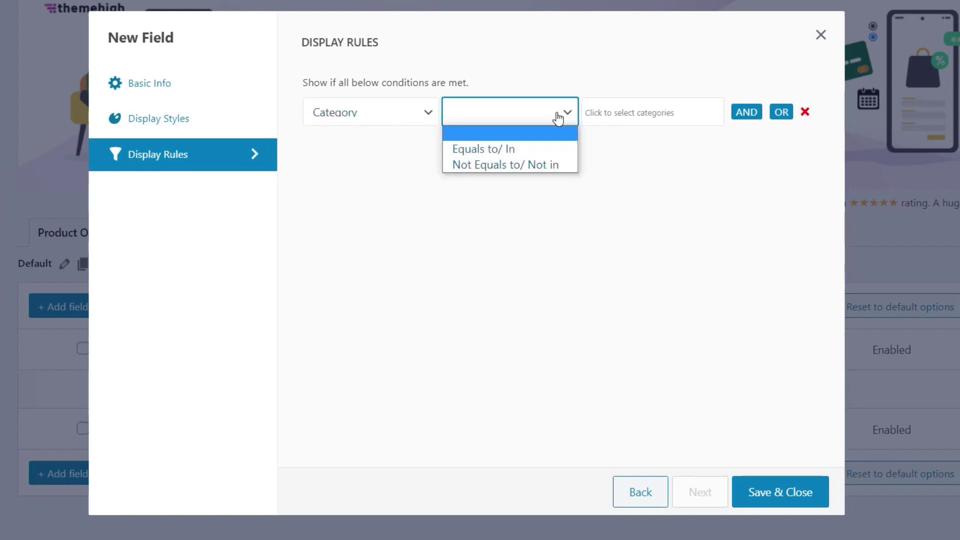
{"action": "left_click", "coordinate": [515, 148]}
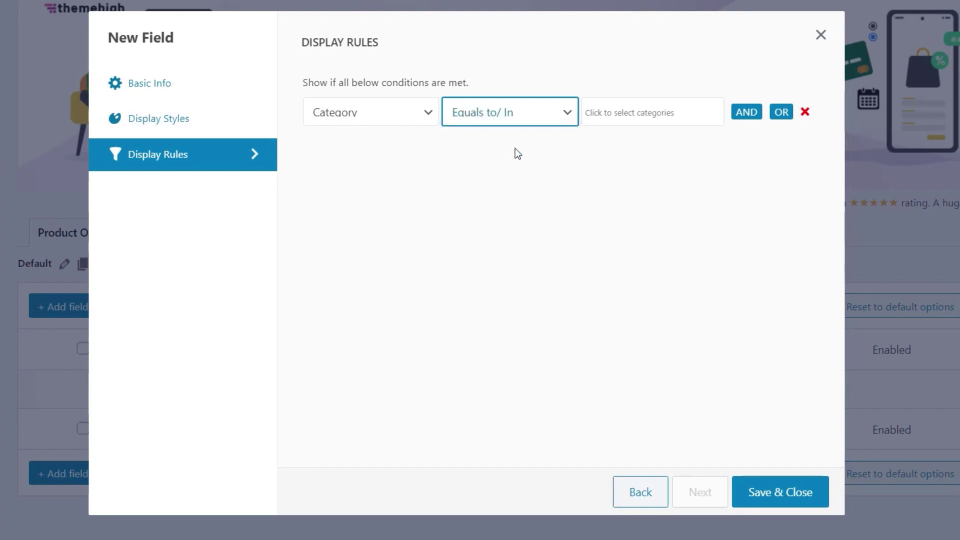
{"action": "left_click", "coordinate": [655, 113]}
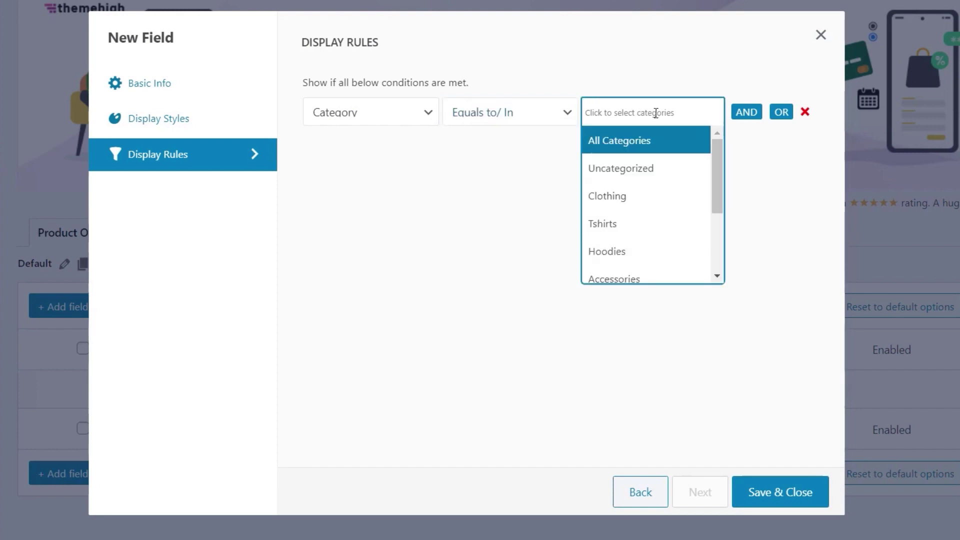
{"action": "left_click_drag", "start_coordinate": [715, 153], "coordinate": [720, 216]}
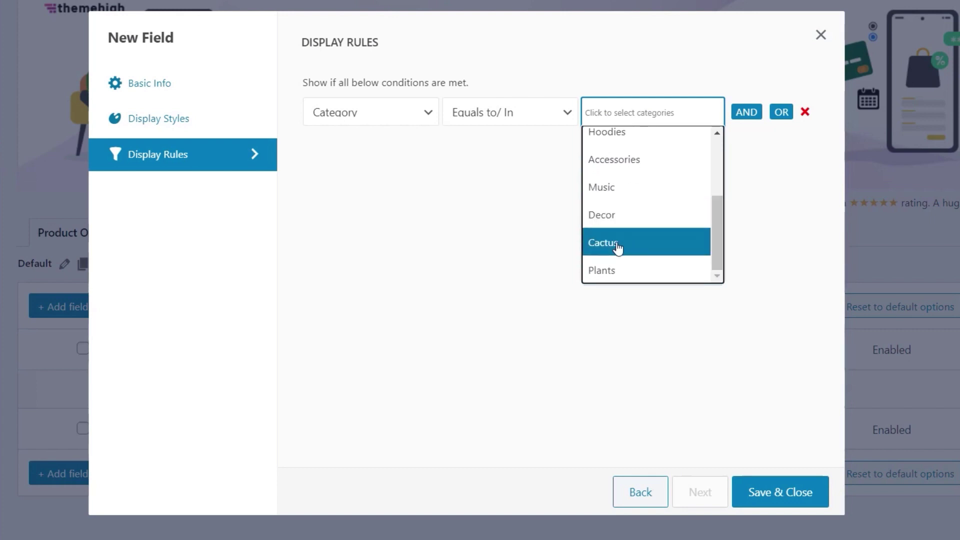
{"action": "left_click", "coordinate": [635, 250]}
{"action": "left_click", "coordinate": [665, 118]}
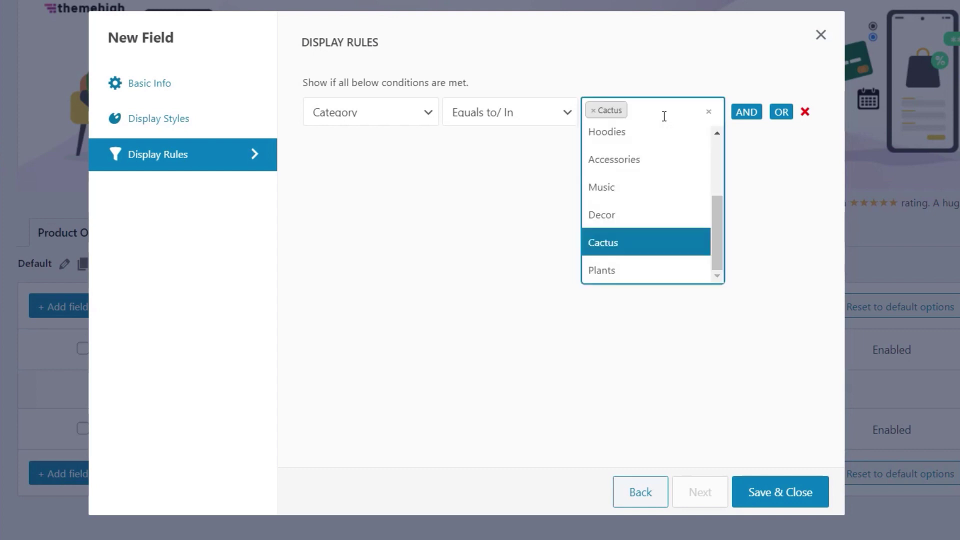
{"action": "left_click", "coordinate": [640, 270]}
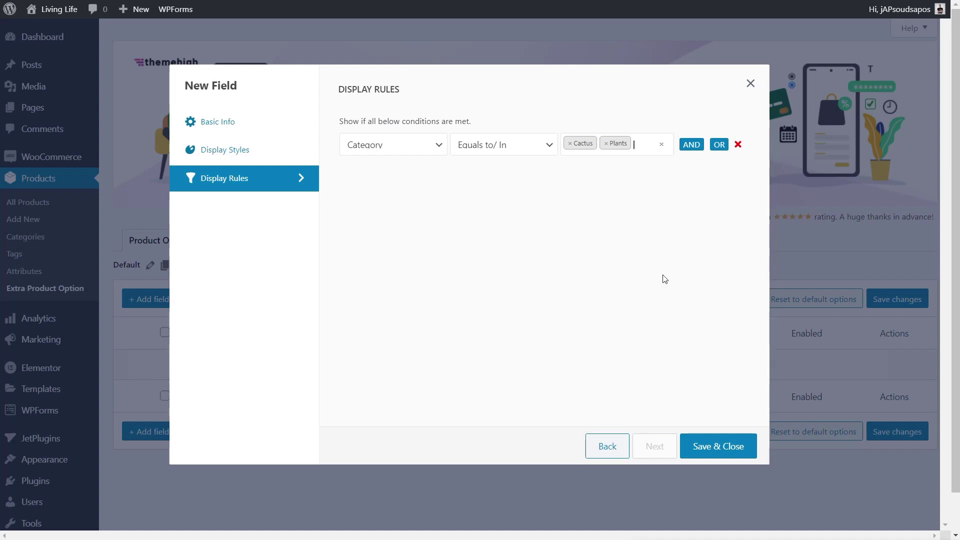
Save and close the message field, then save the product option changes.
{"action": "left_click", "coordinate": [713, 449]}
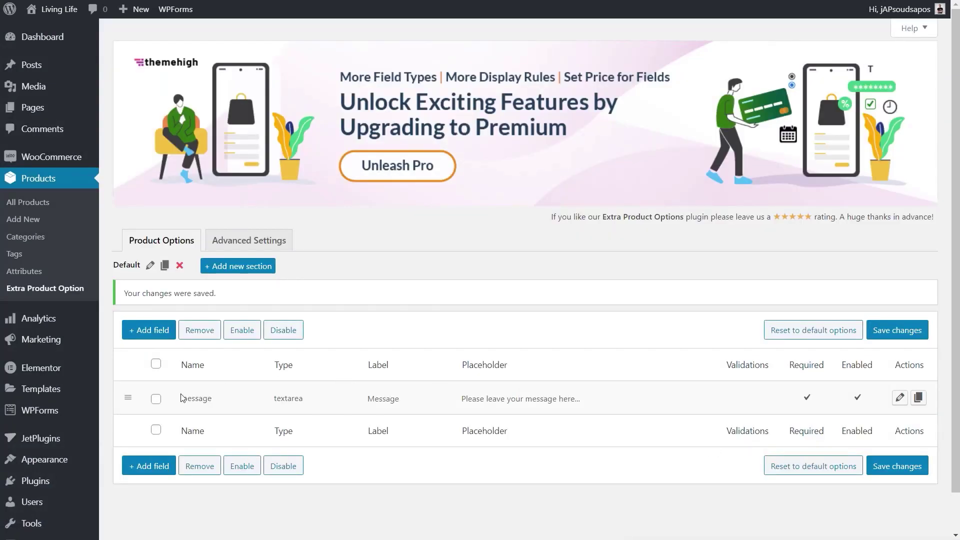
{"action": "left_click", "coordinate": [906, 467]}
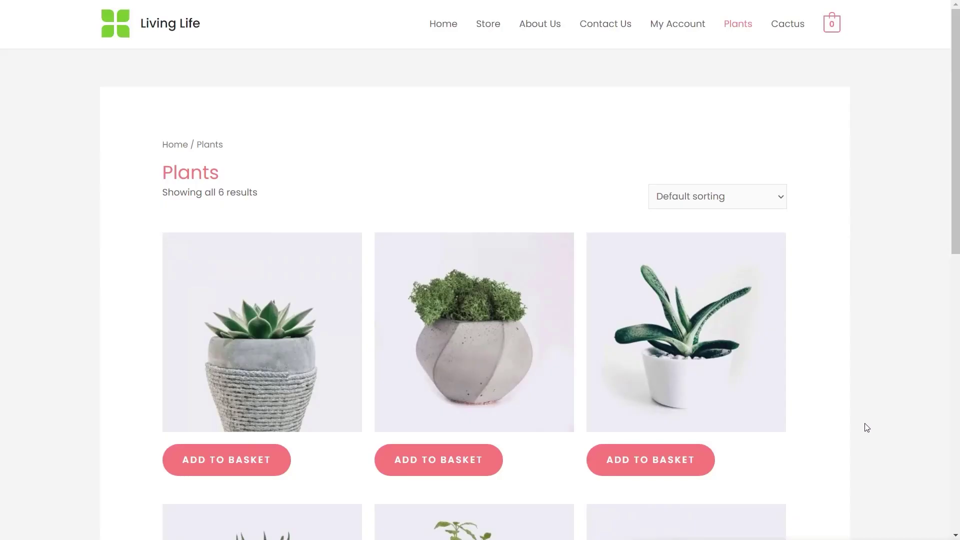
Add the first plant to the basket with the message 'Hello world!'.
{"action": "left_click", "coordinate": [263, 363]}
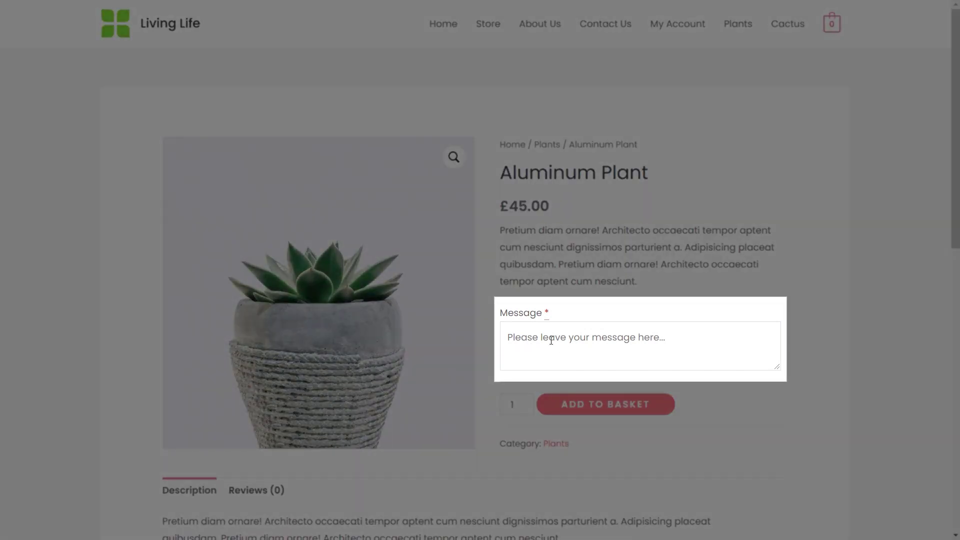
{"action": "left_click", "coordinate": [551, 340]}
{"action": "type", "text": "He"}
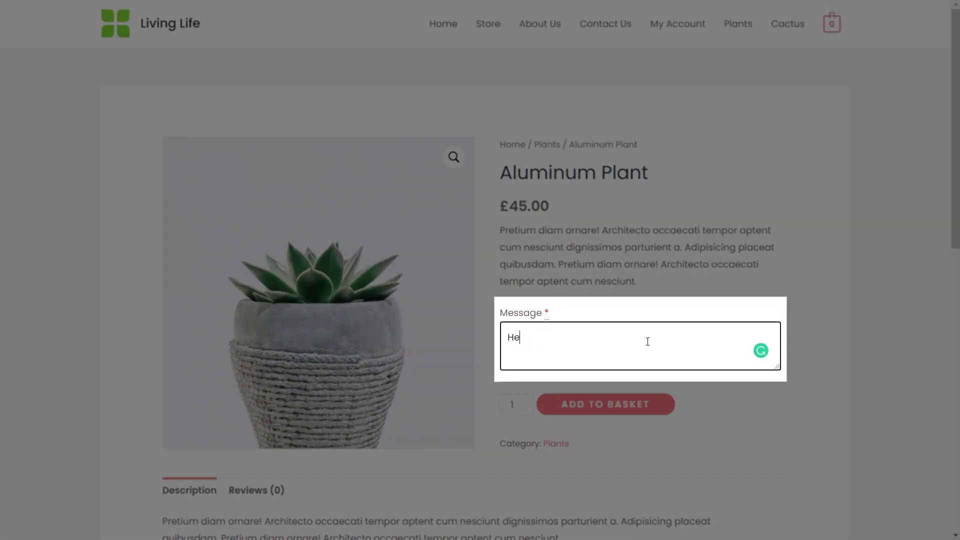
{"action": "type", "text": "llo worl"}
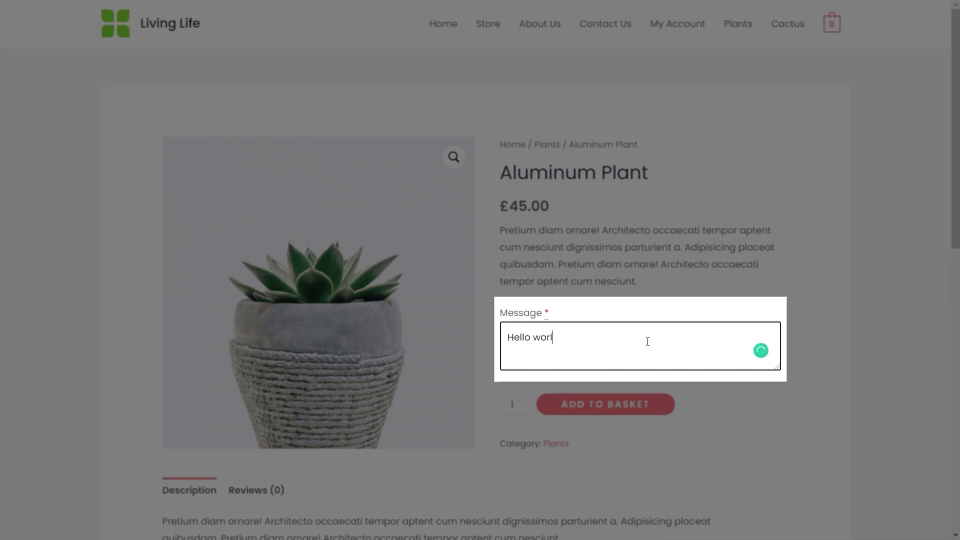
{"action": "type", "text": "d!"}
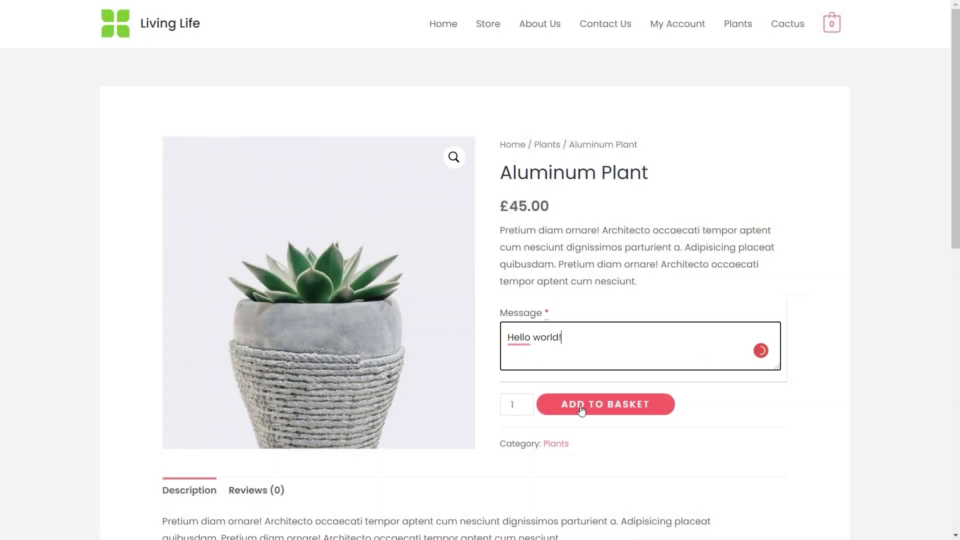
{"action": "left_click", "coordinate": [623, 410]}
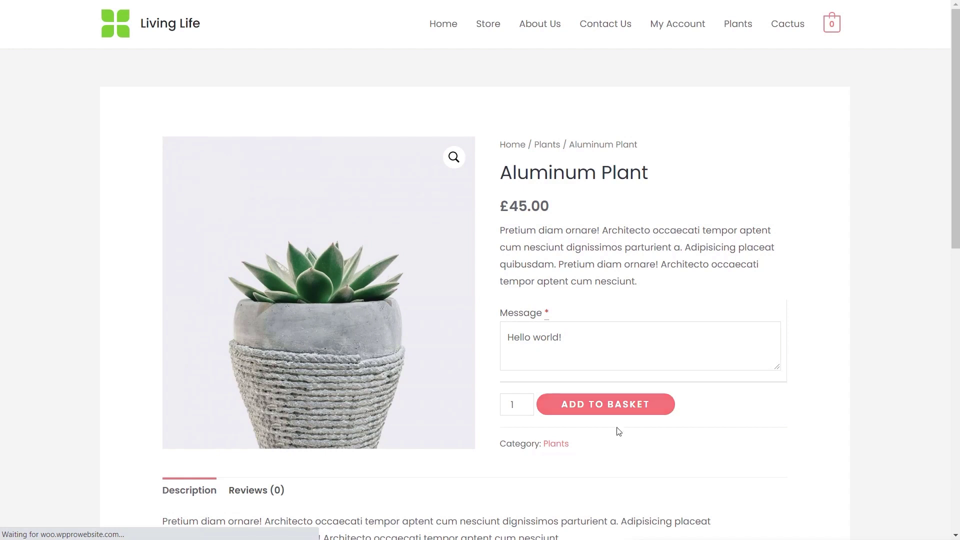
Check that the message appears in the basket and the checkout order summary.
{"action": "mouse_move", "coordinate": [831, 23]}
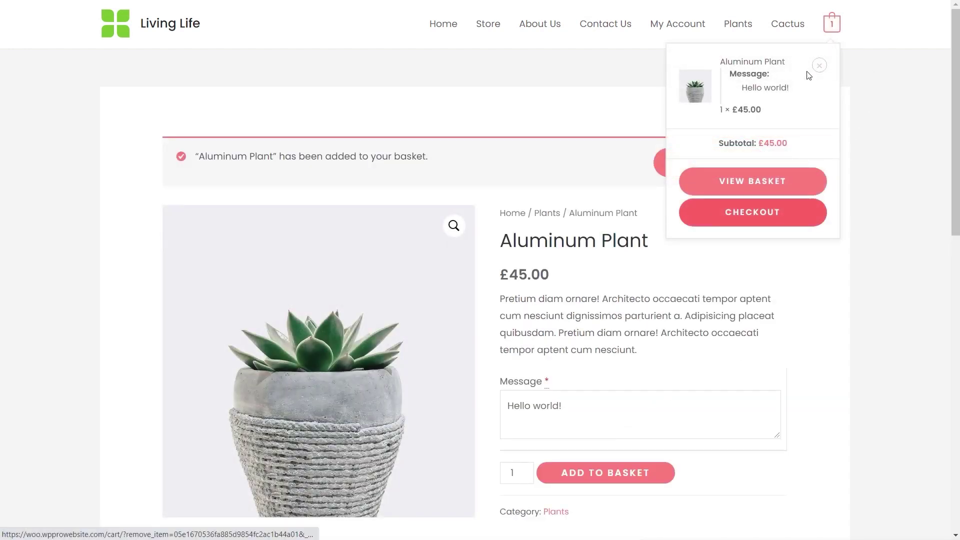
{"action": "left_click", "coordinate": [743, 182]}
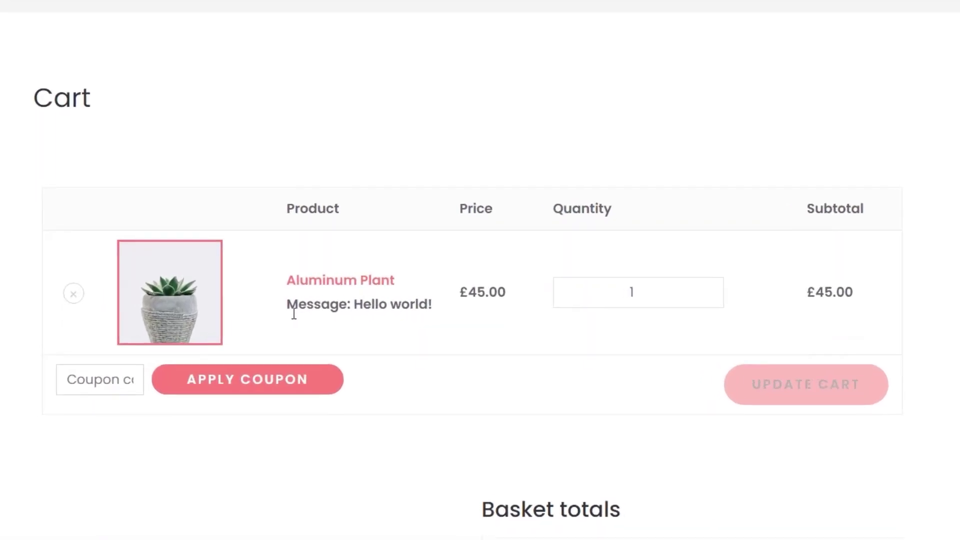
{"action": "left_click_drag", "start_coordinate": [284, 305], "coordinate": [435, 306]}
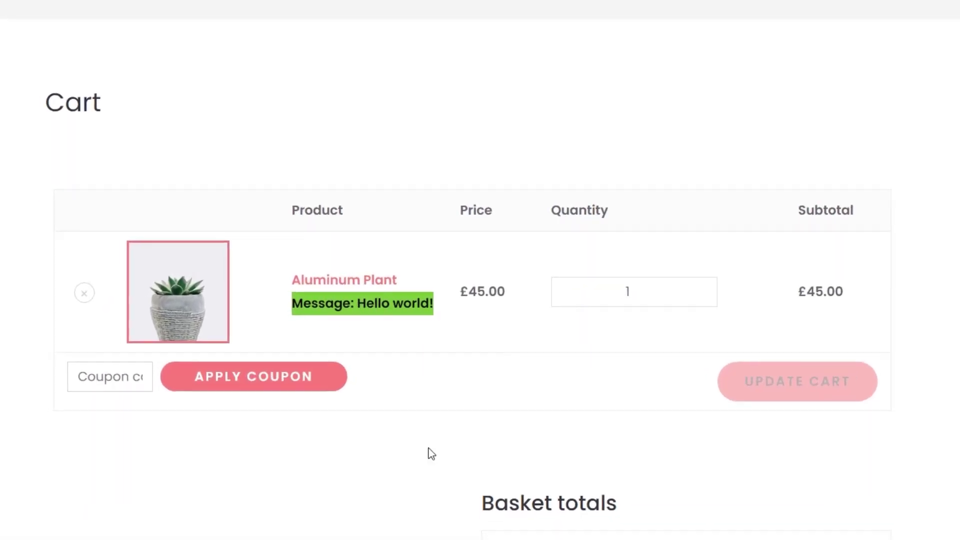
{"action": "scroll", "coordinate": [413, 432], "scroll_direction": "down", "scroll_amount": 8}
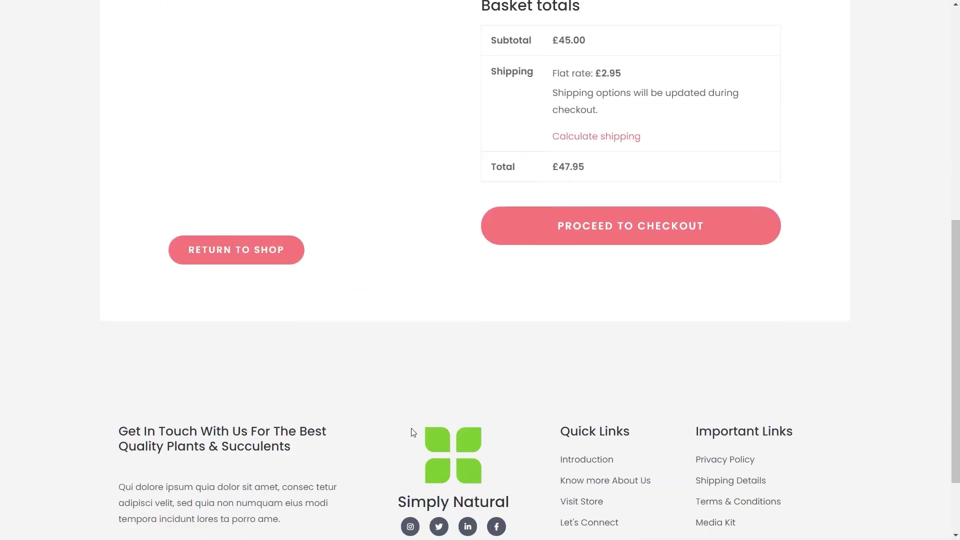
{"action": "left_click", "coordinate": [629, 227]}
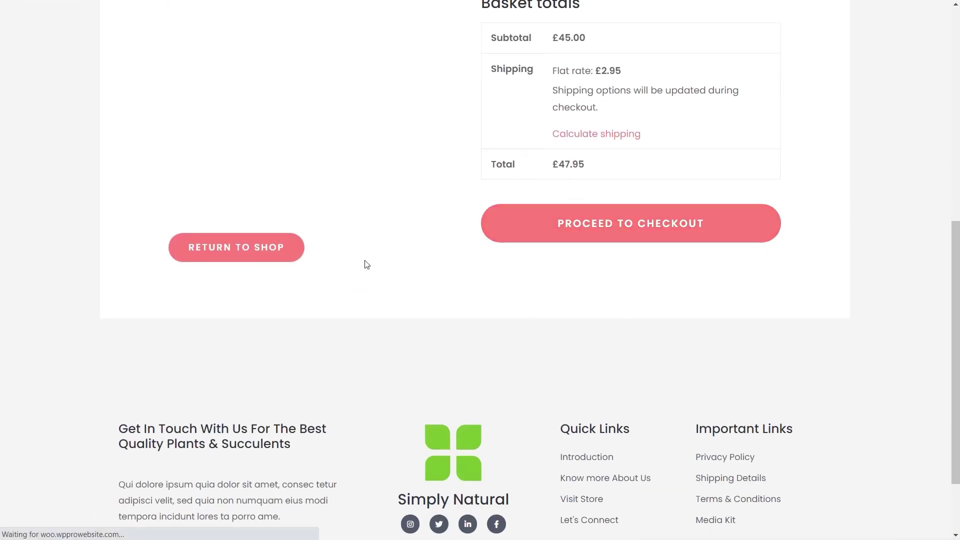
{"action": "scroll", "coordinate": [535, 381], "scroll_direction": "down", "scroll_amount": 15}
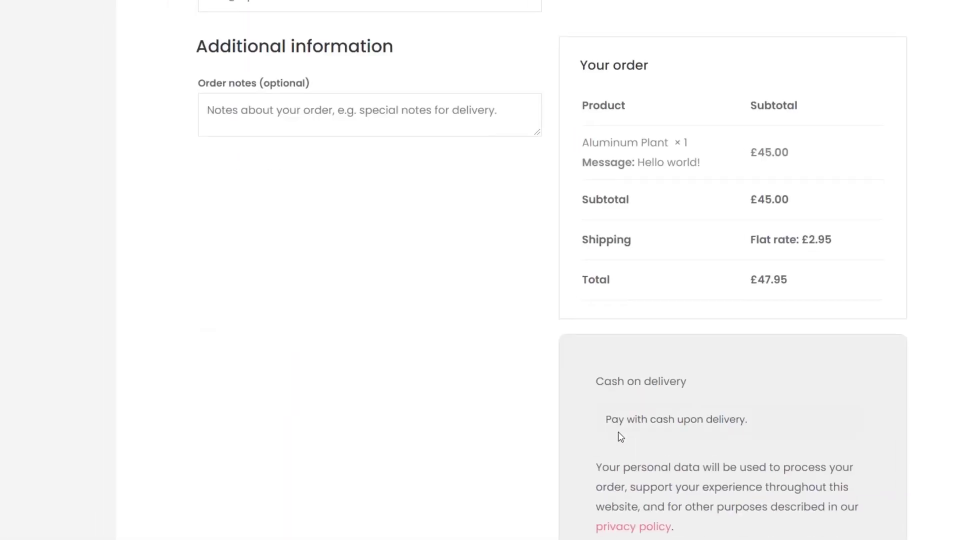
{"action": "left_click_drag", "start_coordinate": [713, 171], "coordinate": [588, 173]}
{"action": "left_click", "coordinate": [620, 169]}
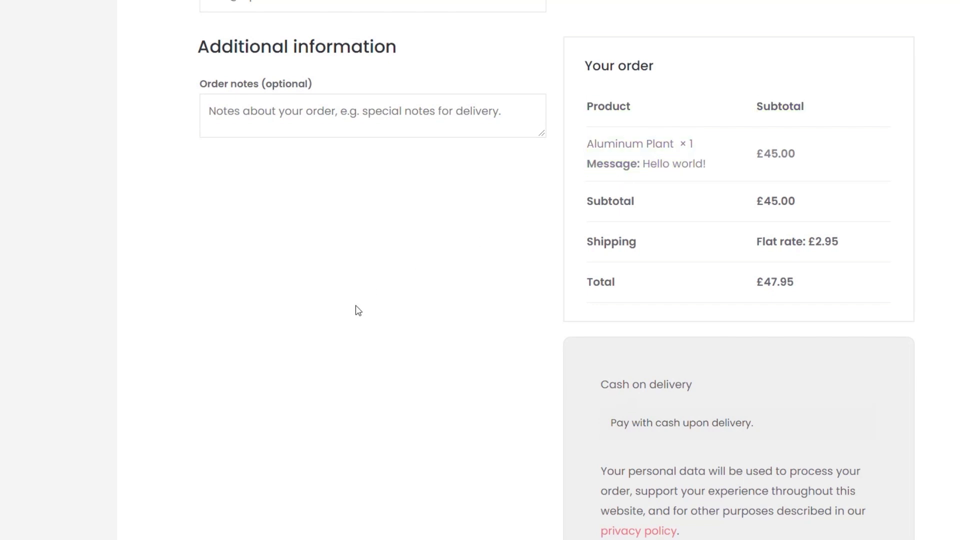
{"action": "scroll", "coordinate": [358, 310], "scroll_direction": "up", "scroll_amount": 4}
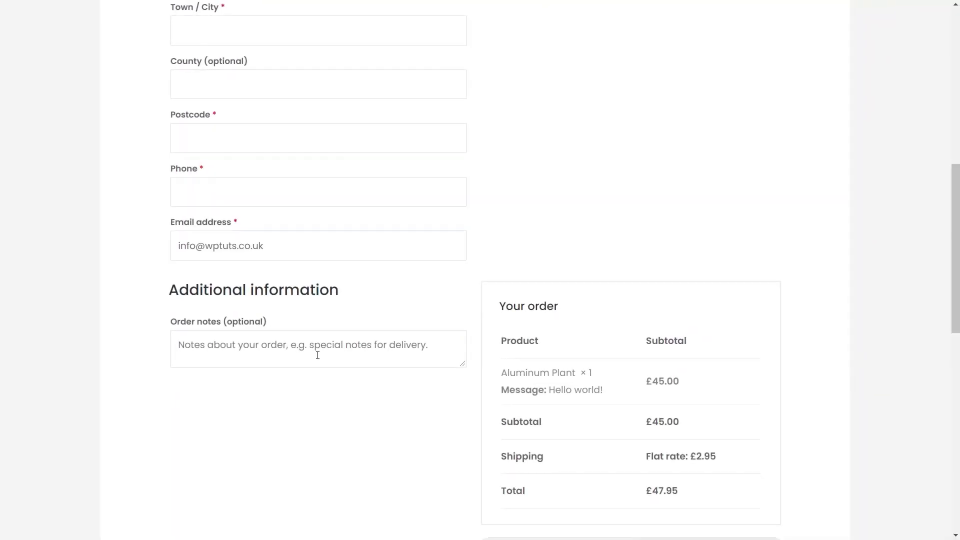
{"action": "scroll", "coordinate": [317, 354], "scroll_direction": "up", "scroll_amount": 10}
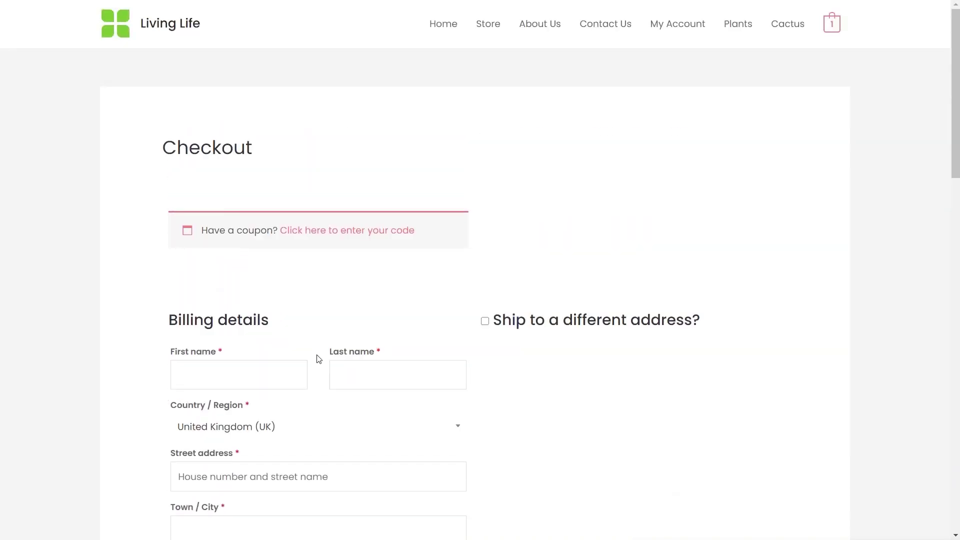
{"action": "left_click", "coordinate": [833, 27]}
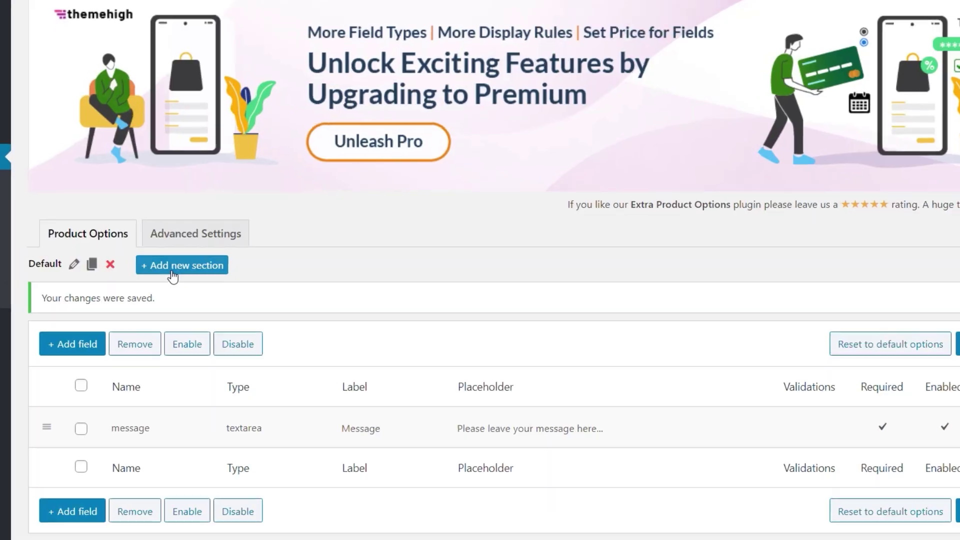
Start a new section named addional_options with the title Additional Options.
{"action": "left_click", "coordinate": [235, 267]}
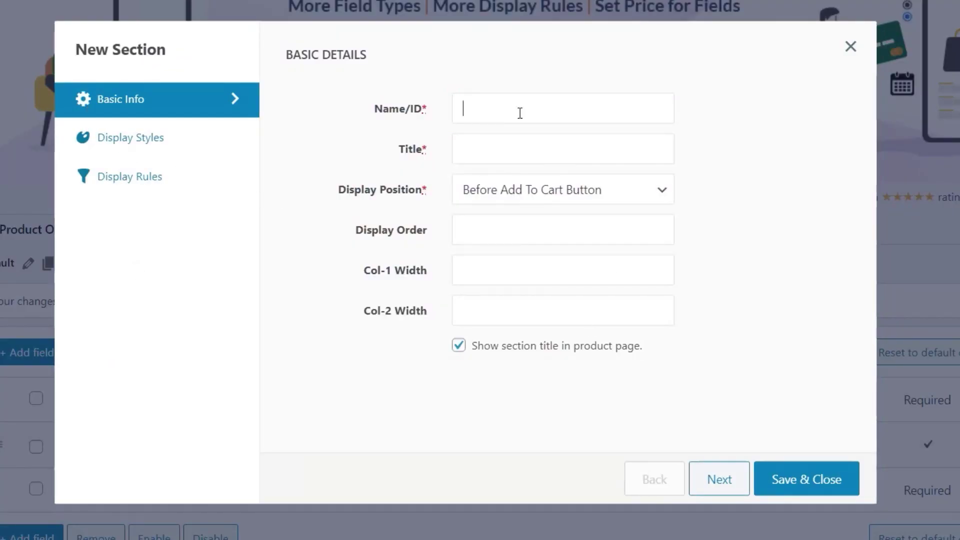
{"action": "type", "text": "adddional options"}
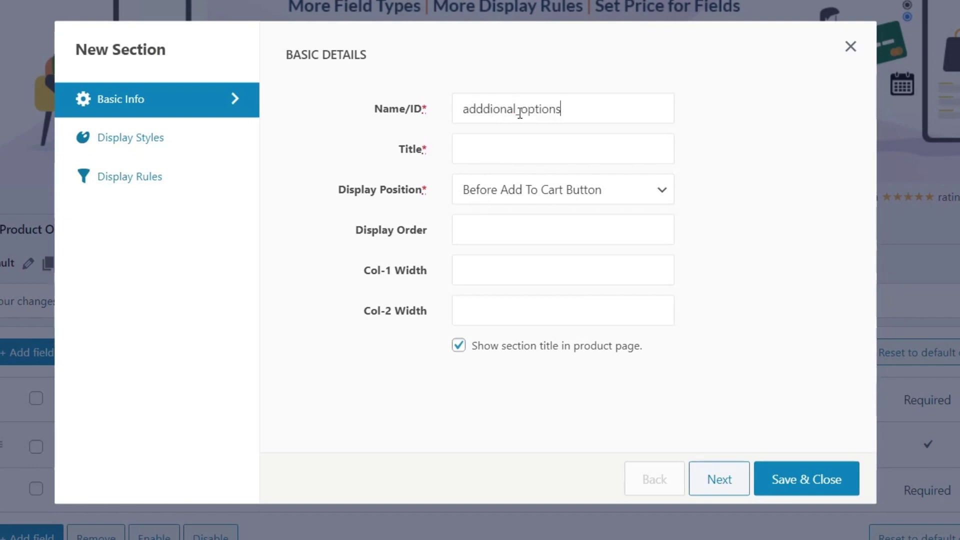
{"action": "left_click", "coordinate": [480, 111]}
{"action": "key", "text": "BackSpace"}
{"action": "left_click", "coordinate": [475, 149]}
{"action": "type", "text": "Additional Options"}
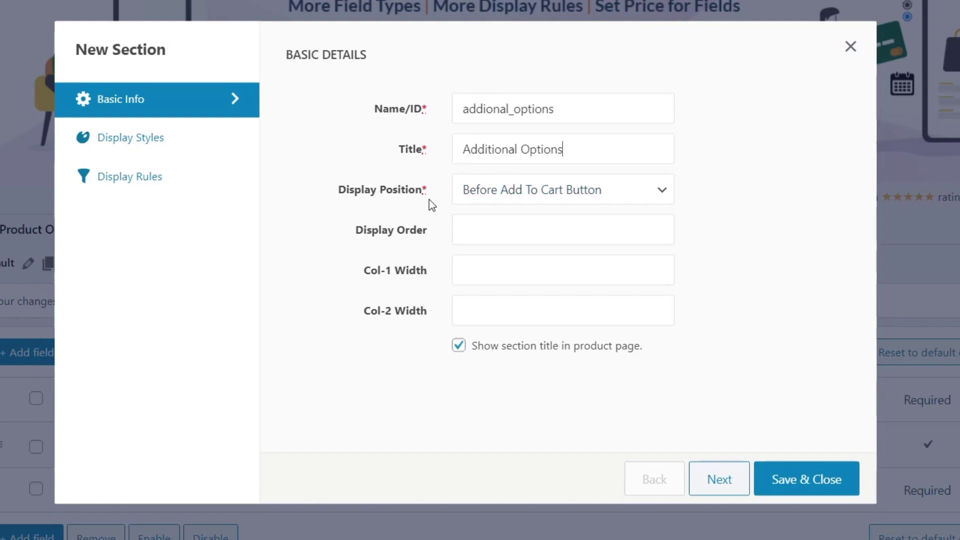
Keep the section Before Add To Cart Button and set column widths to 30 and 70.
{"action": "left_click", "coordinate": [529, 202]}
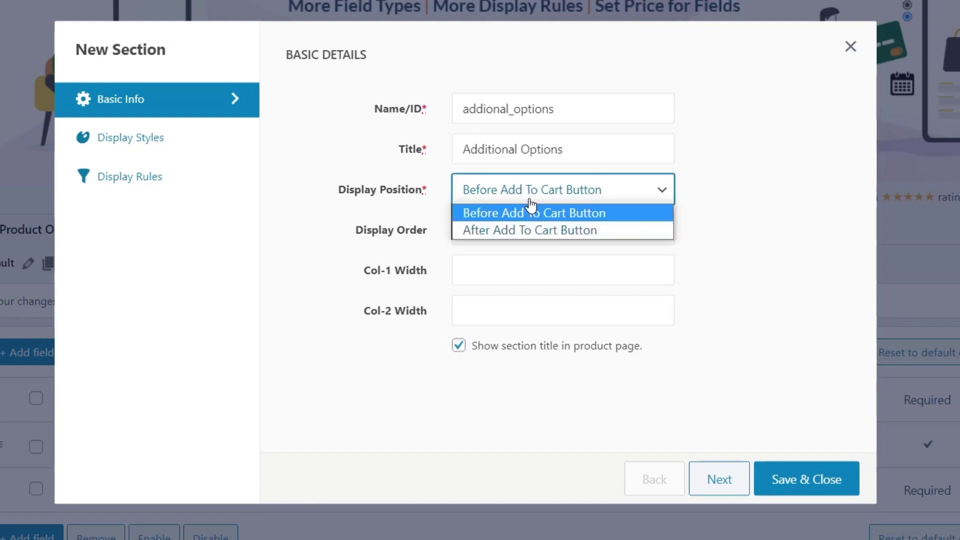
{"action": "left_click", "coordinate": [559, 219]}
{"action": "left_click", "coordinate": [524, 234]}
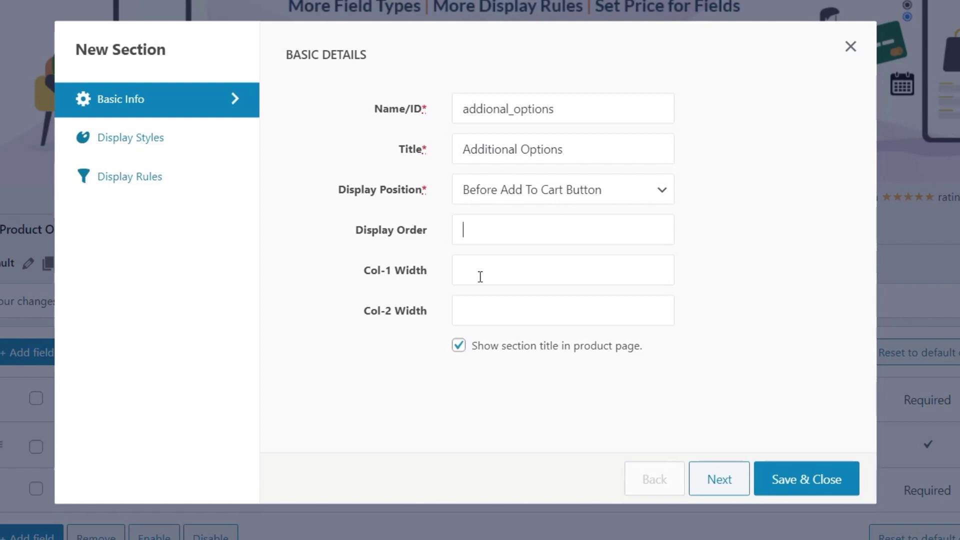
{"action": "type", "text": "30"}
{"action": "left_click_drag", "start_coordinate": [496, 223], "coordinate": [454, 228]}
{"action": "key", "text": "BackSpace"}
{"action": "left_click", "coordinate": [527, 264]}
{"action": "type", "text": "30"}
{"action": "key", "text": "Tab"}
{"action": "type", "text": "70"}
{"action": "left_click", "coordinate": [132, 145]}
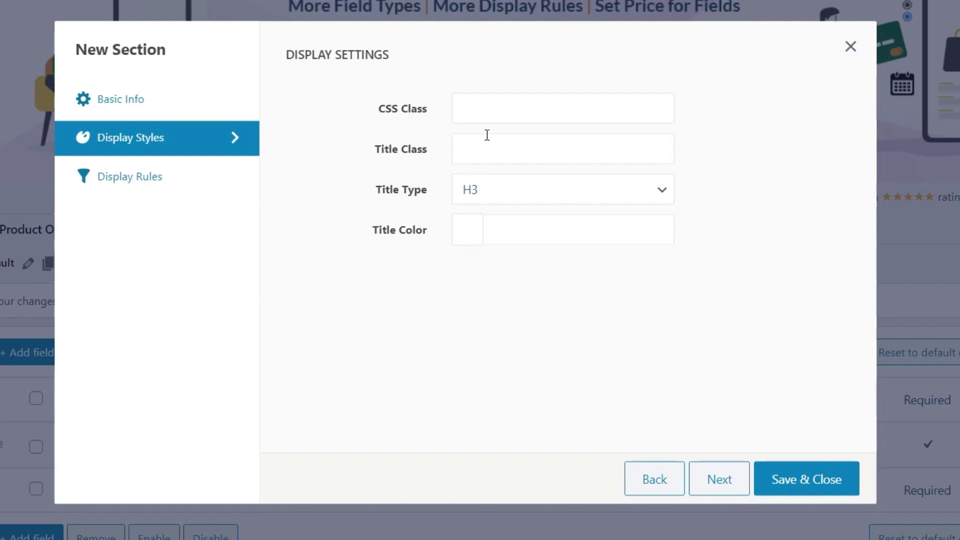
Keep the section title as H3 and colour it red, #e44343.
{"action": "left_click", "coordinate": [524, 198]}
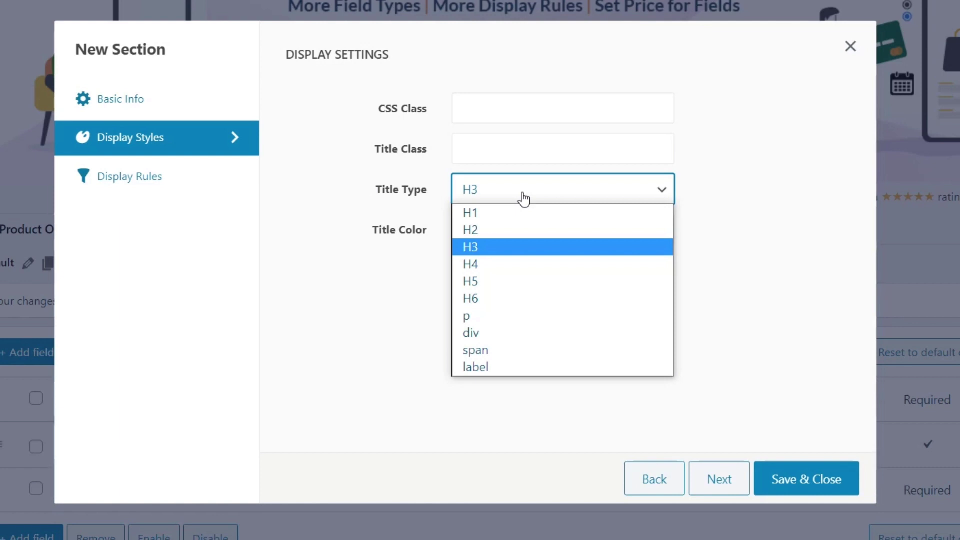
{"action": "left_click", "coordinate": [769, 197]}
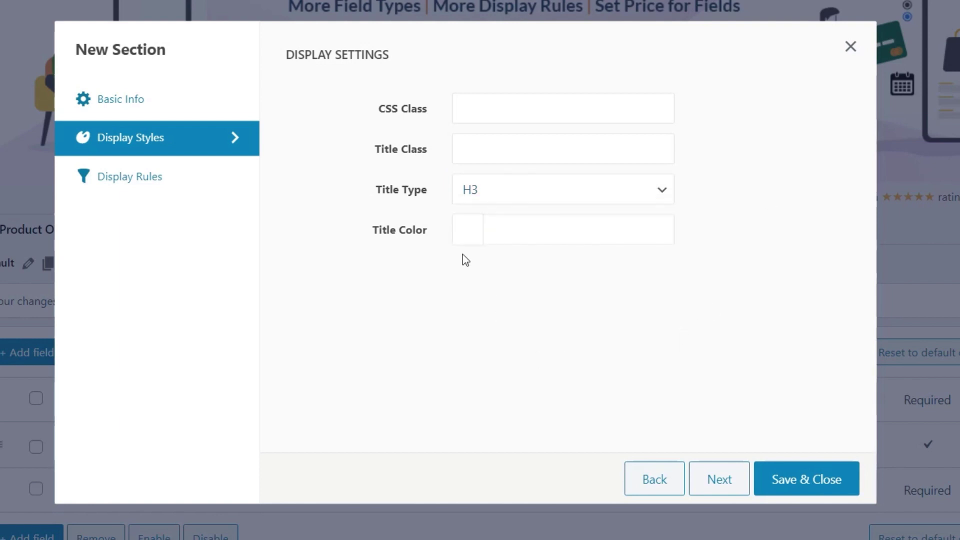
{"action": "left_click", "coordinate": [495, 233]}
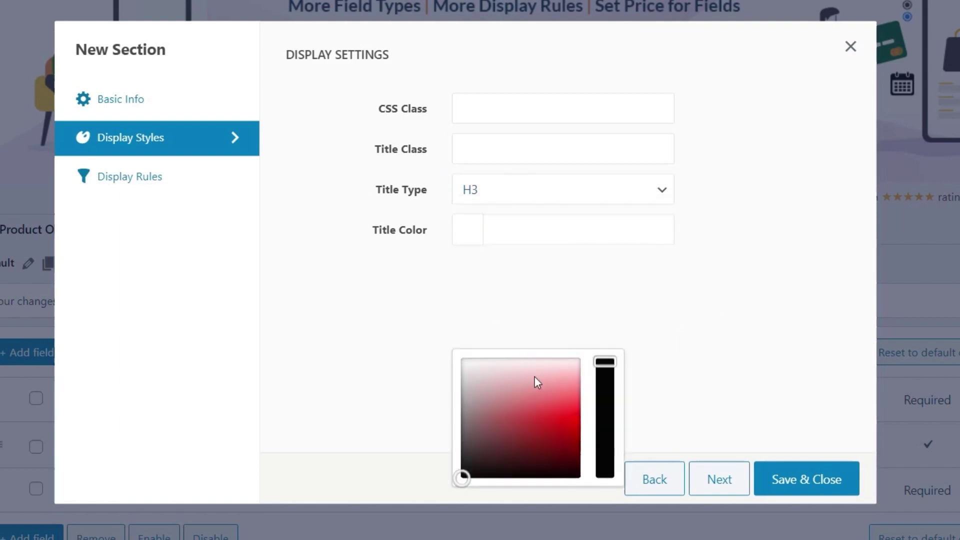
{"action": "left_click", "coordinate": [545, 413]}
{"action": "left_click", "coordinate": [731, 392]}
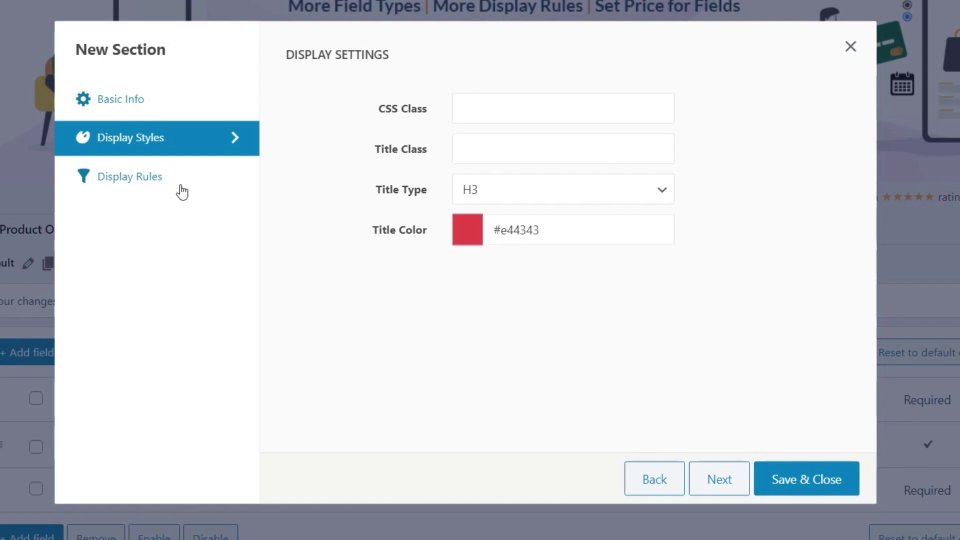
{"action": "left_click", "coordinate": [155, 180]}
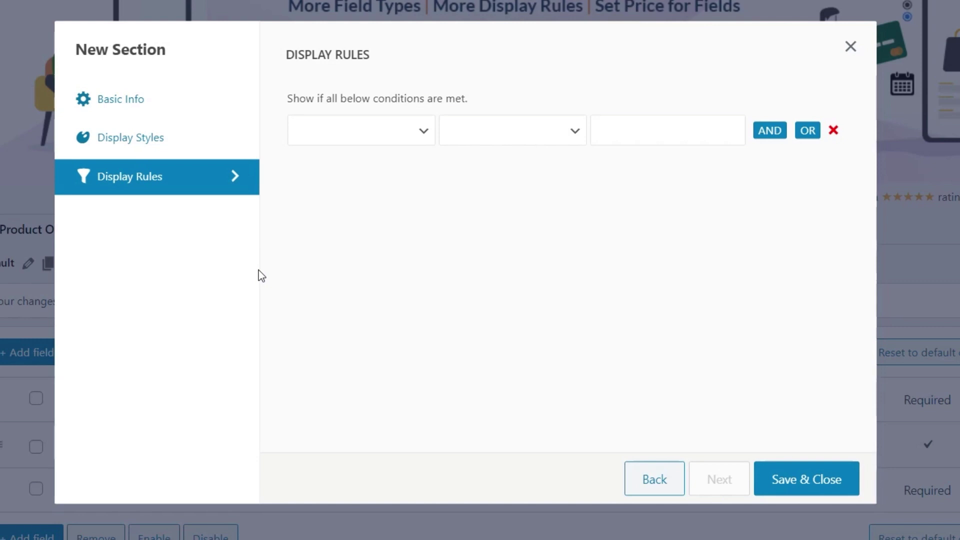
Limit the section to Category Equals to/In Cactus and Plants, then save it.
{"action": "left_click", "coordinate": [419, 140]}
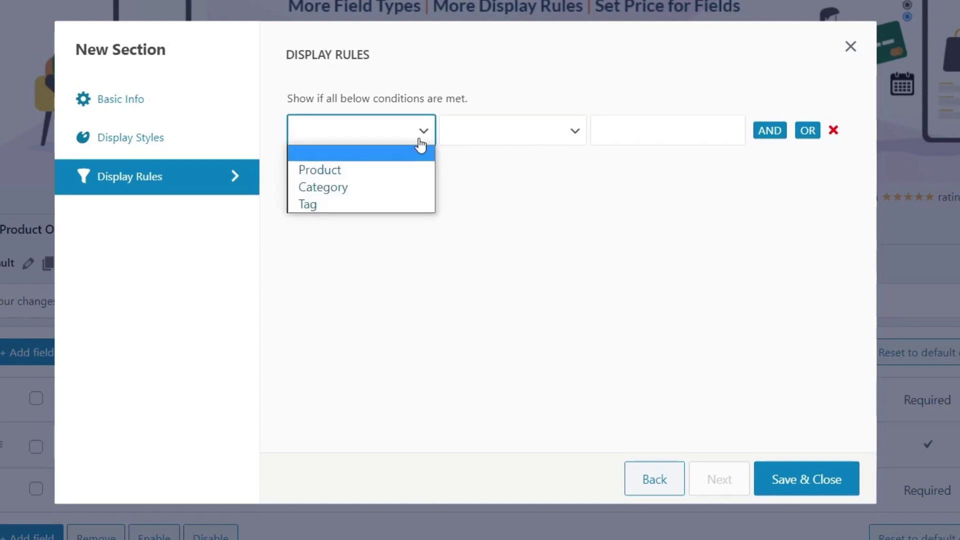
{"action": "left_click", "coordinate": [376, 170]}
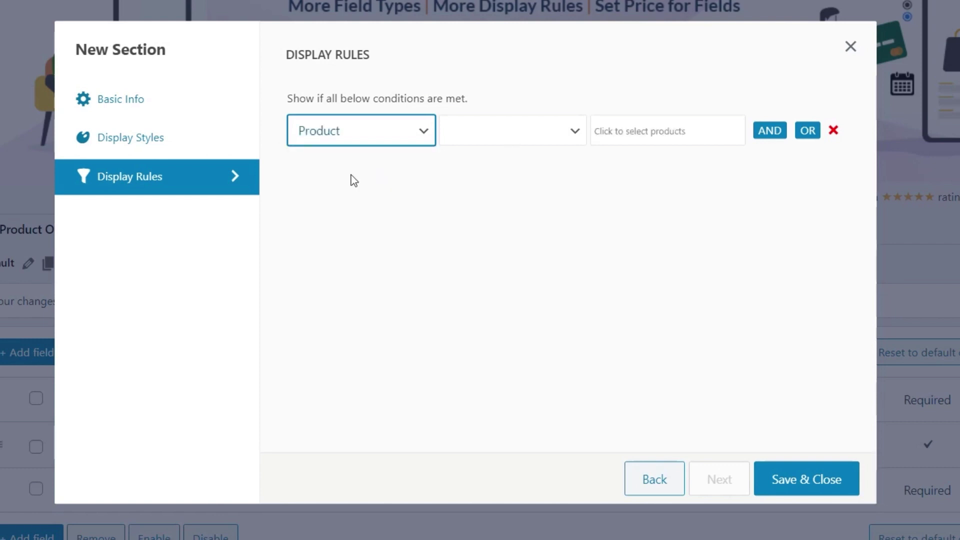
{"action": "left_click", "coordinate": [331, 135]}
{"action": "left_click", "coordinate": [337, 187]}
{"action": "left_click", "coordinate": [510, 137]}
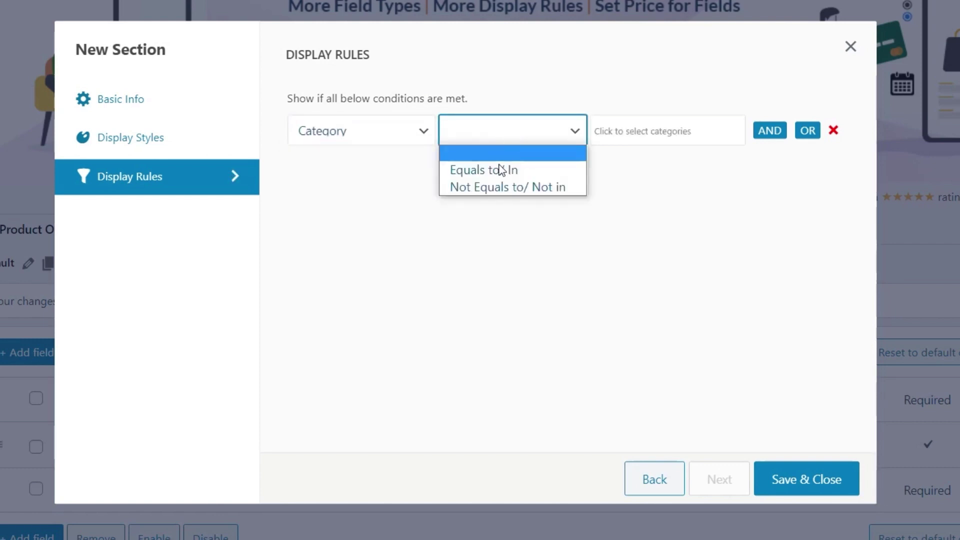
{"action": "left_click", "coordinate": [500, 170]}
{"action": "left_click", "coordinate": [625, 130]}
{"action": "scroll", "coordinate": [670, 278], "scroll_direction": "down", "scroll_amount": 3}
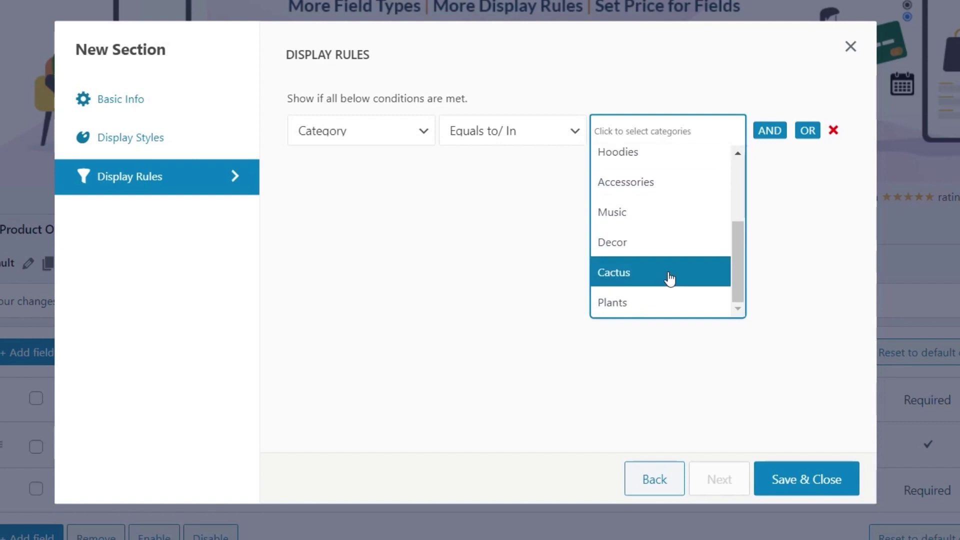
{"action": "left_click", "coordinate": [660, 272]}
{"action": "left_click", "coordinate": [668, 142]}
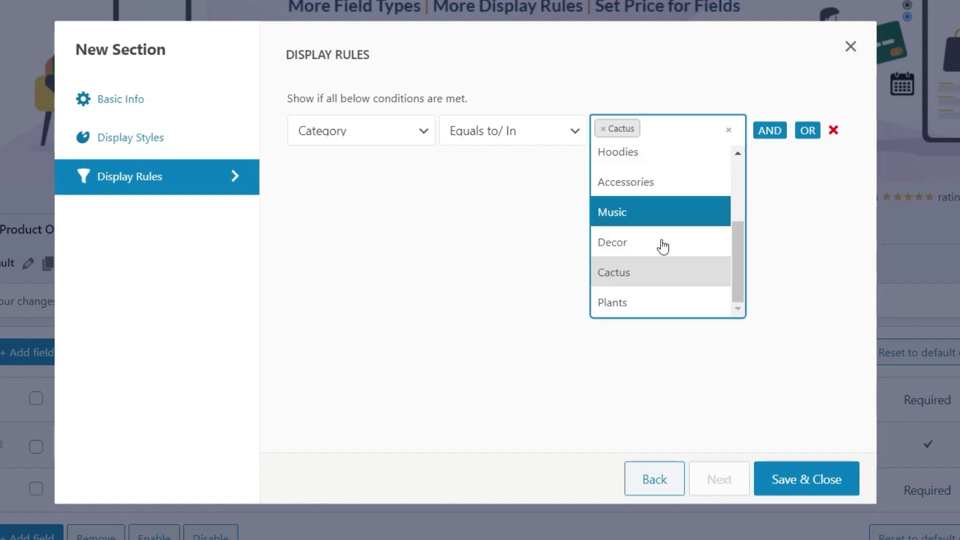
{"action": "left_click", "coordinate": [643, 305]}
{"action": "left_click", "coordinate": [795, 479]}
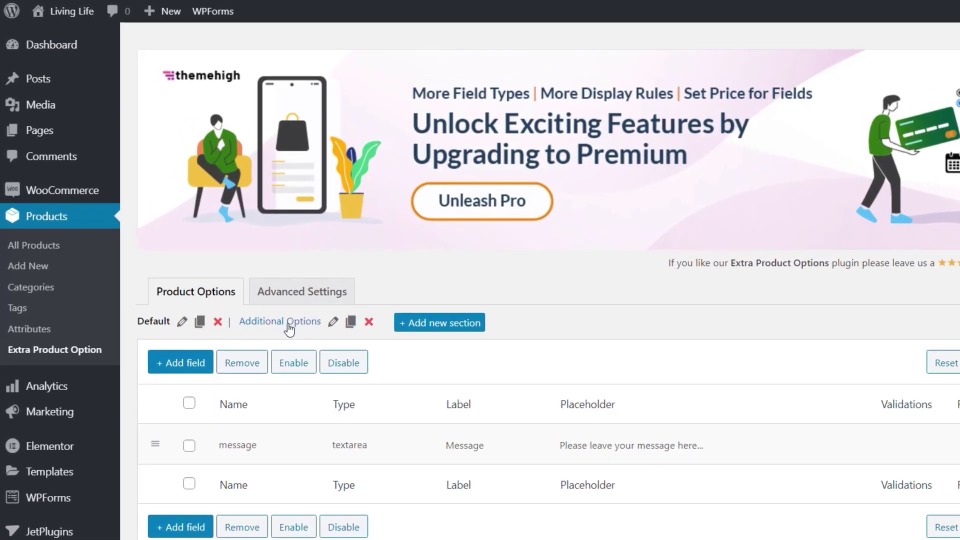
Add a Radio Button field named pot_type, labelled Pot Type, to Additional Options.
{"action": "left_click", "coordinate": [307, 345]}
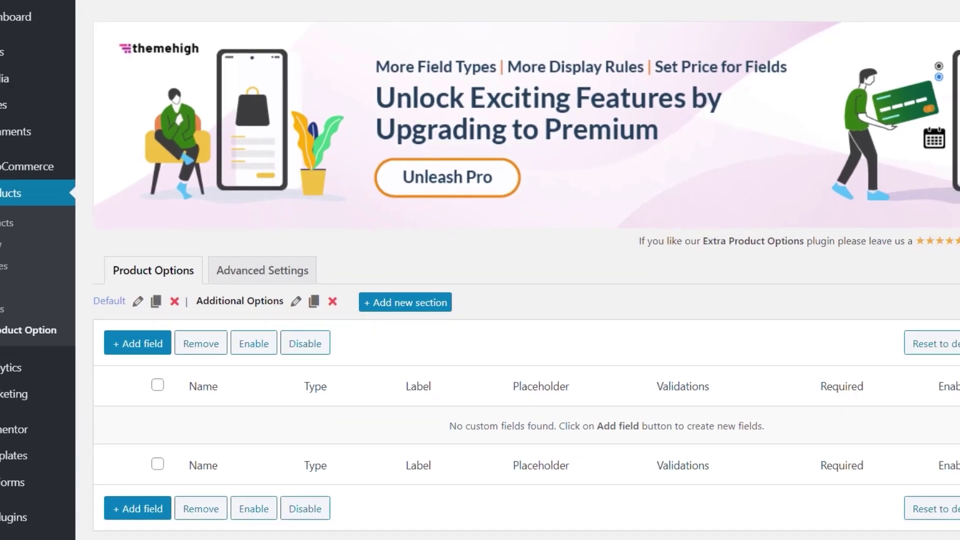
{"action": "left_click", "coordinate": [193, 538]}
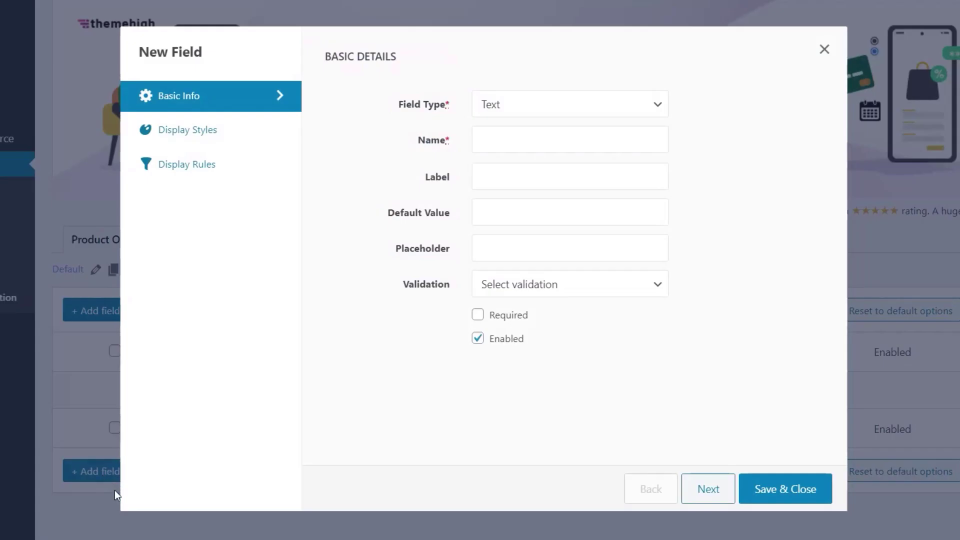
{"action": "left_click", "coordinate": [625, 107]}
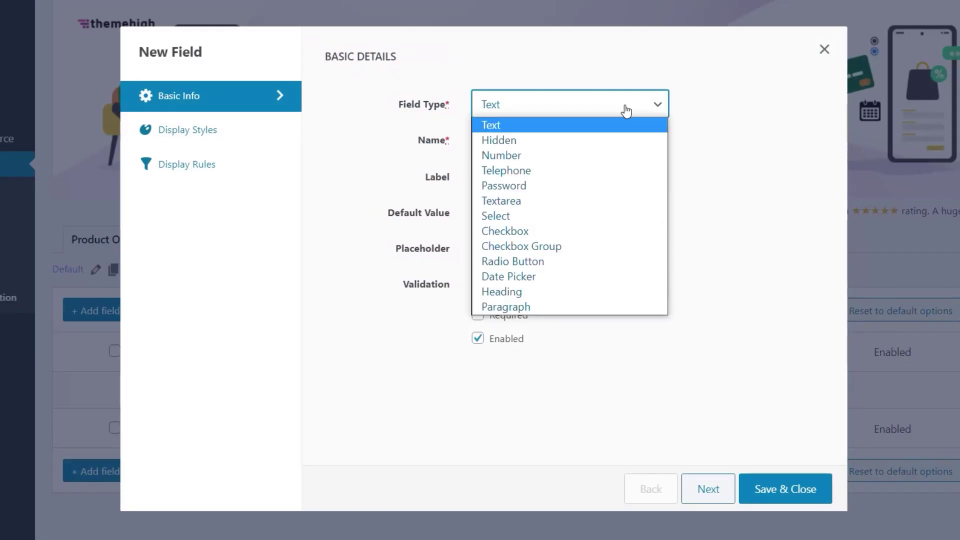
{"action": "left_click", "coordinate": [541, 260]}
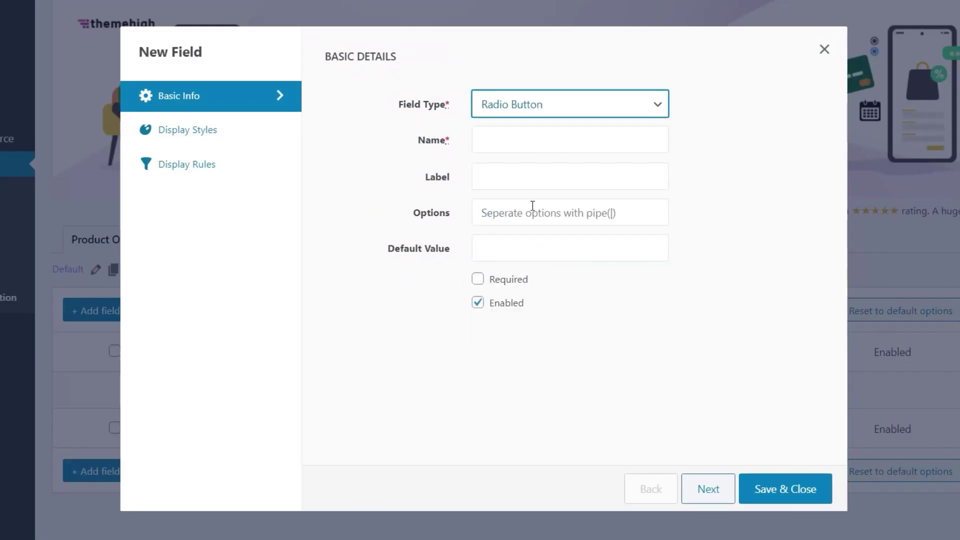
{"action": "left_click", "coordinate": [512, 135]}
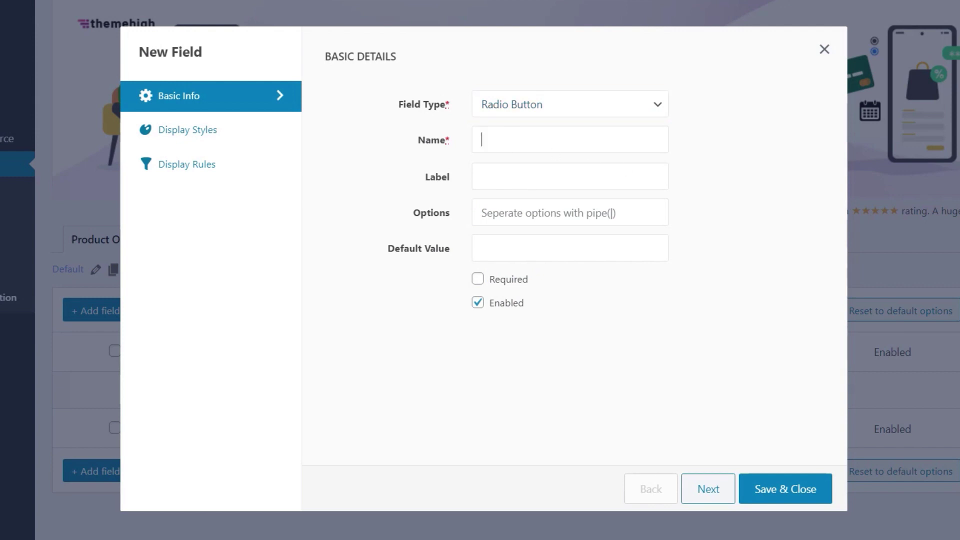
{"action": "type", "text": "pot_type"}
{"action": "left_click", "coordinate": [529, 177]}
{"action": "type", "text": "Pot Type"}
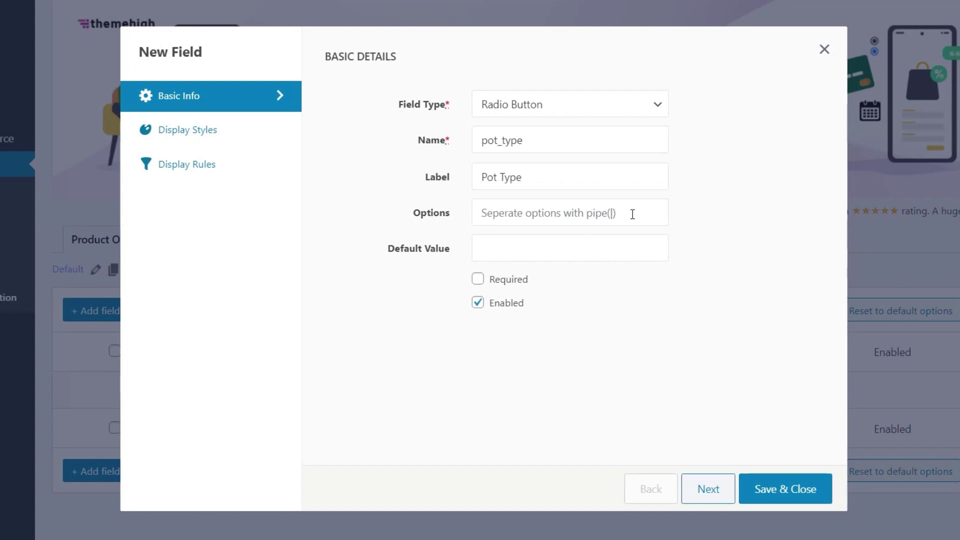
Enter the options Terracotta | Standard | No Pot, with No Pot as the default.
{"action": "left_click", "coordinate": [604, 219]}
{"action": "type", "text": "Terracota"}
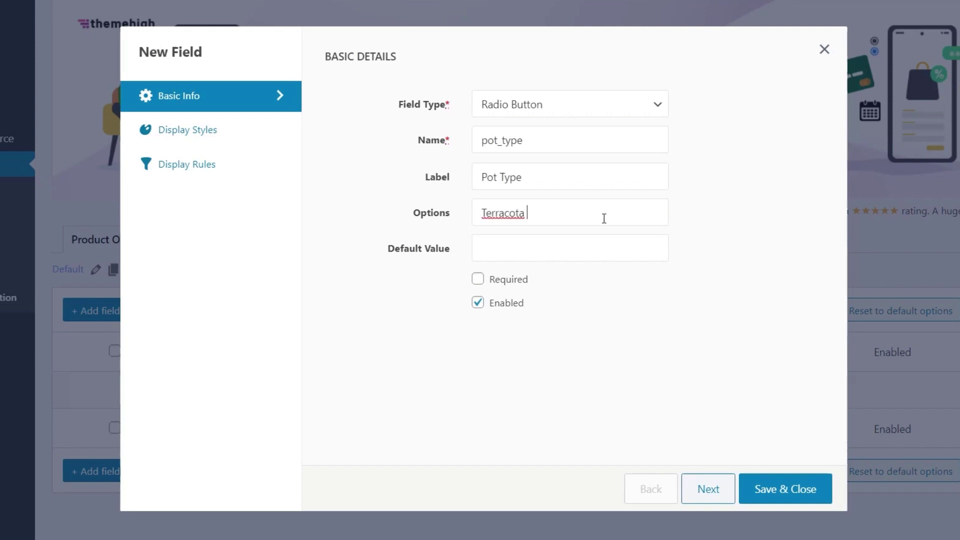
{"action": "right_click", "coordinate": [518, 214]}
{"action": "left_click", "coordinate": [565, 226]}
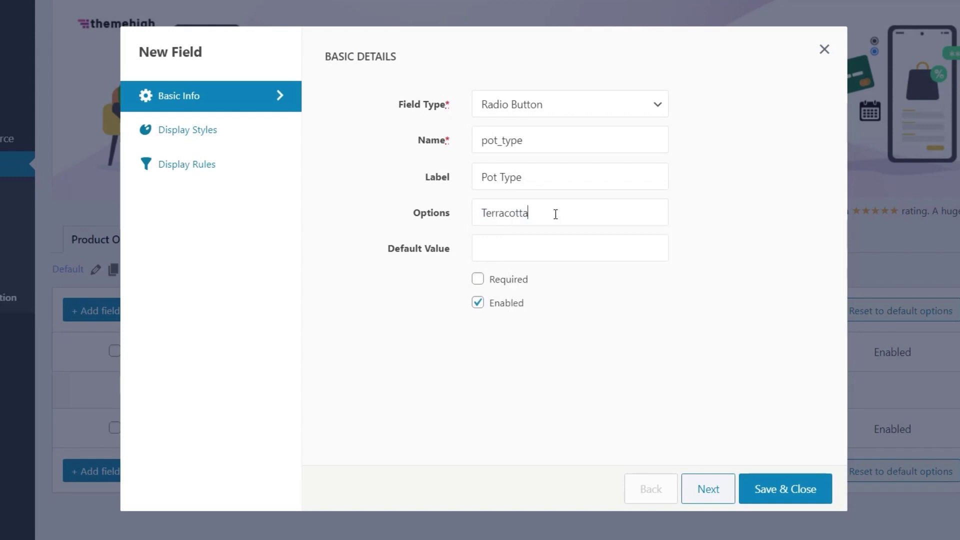
{"action": "type", "text": "| Standard "}
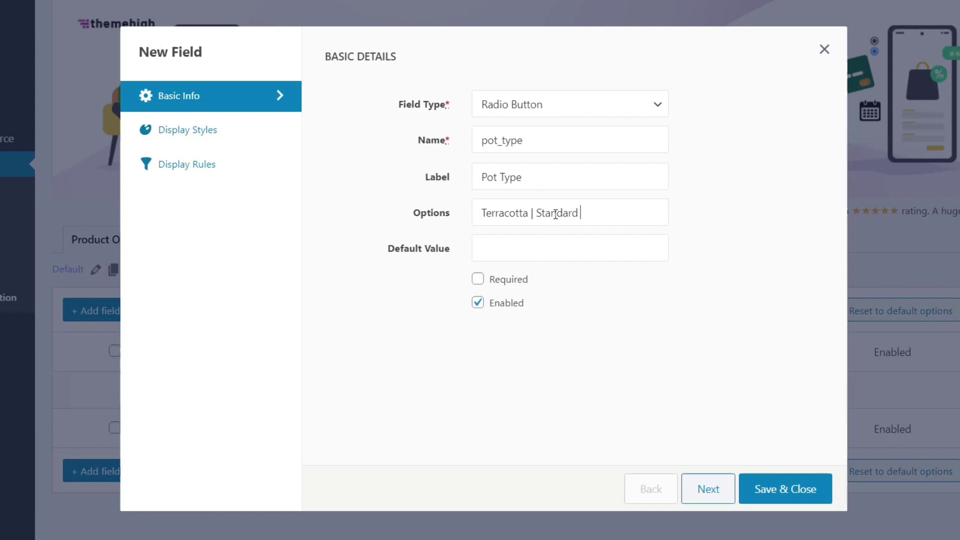
{"action": "type", "text": "| No P"}
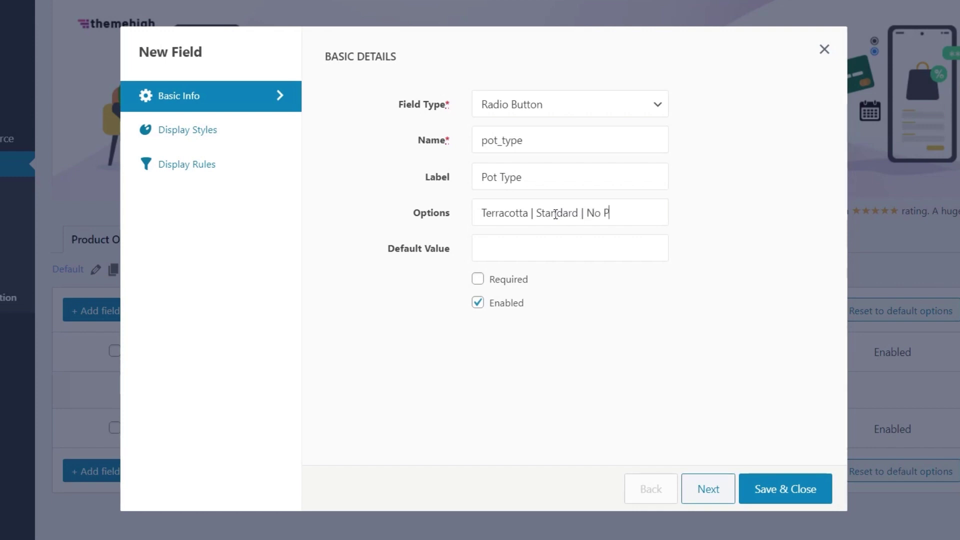
{"action": "type", "text": "ot"}
{"action": "type", "text": "No Pot"}
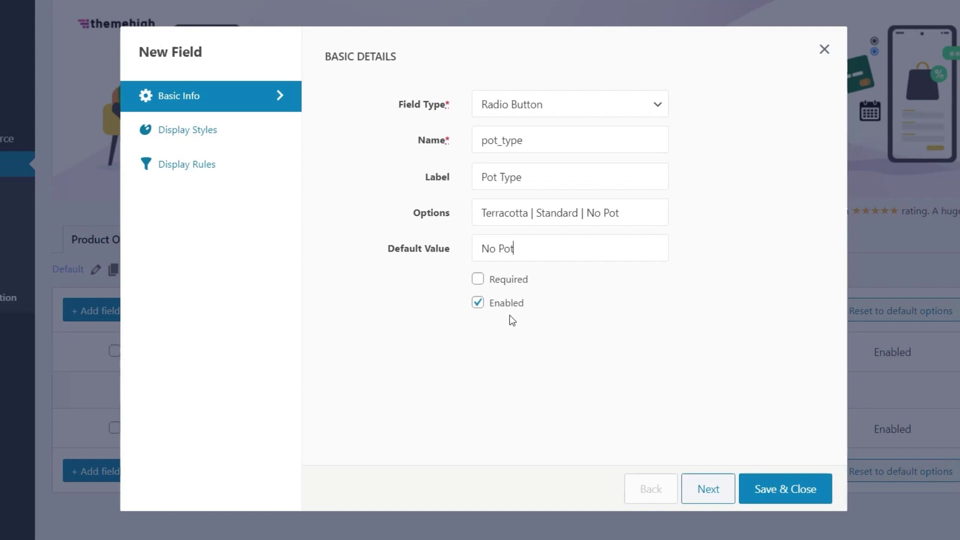
Set the Pot Type label position to Above field.
{"action": "left_click", "coordinate": [178, 132]}
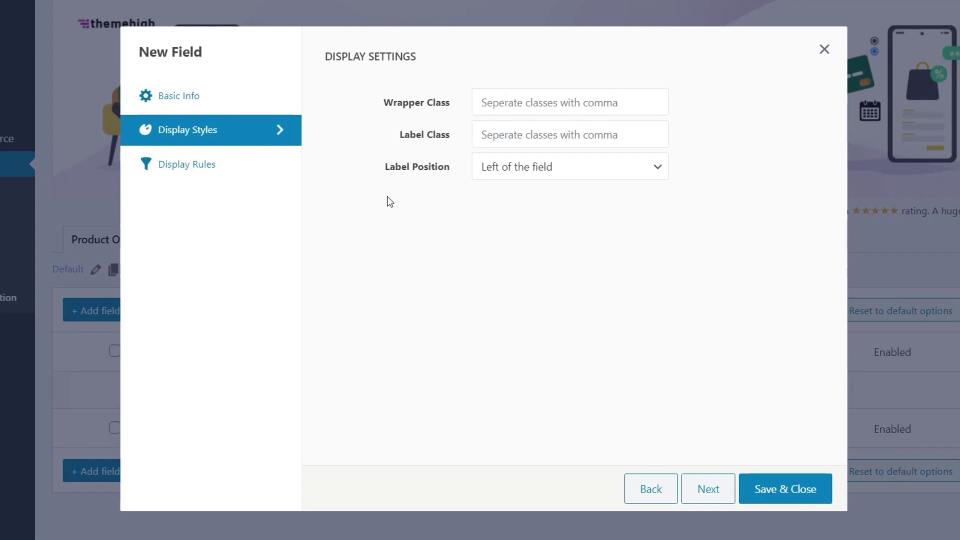
{"action": "left_click", "coordinate": [555, 175]}
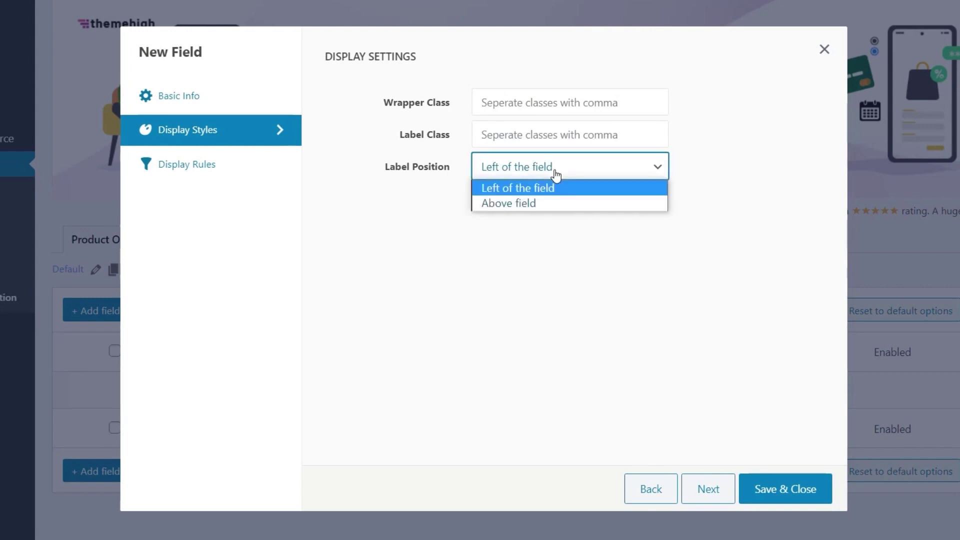
{"action": "left_click", "coordinate": [535, 201]}
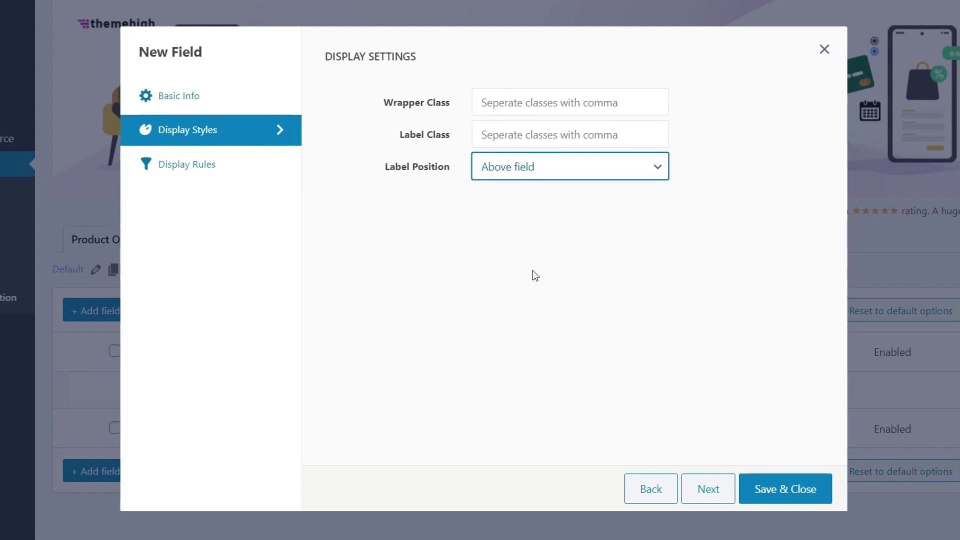
Show Pot Type only for Category Equals to/In Cactus and Plants.
{"action": "left_click", "coordinate": [204, 171]}
{"action": "left_click", "coordinate": [418, 124]}
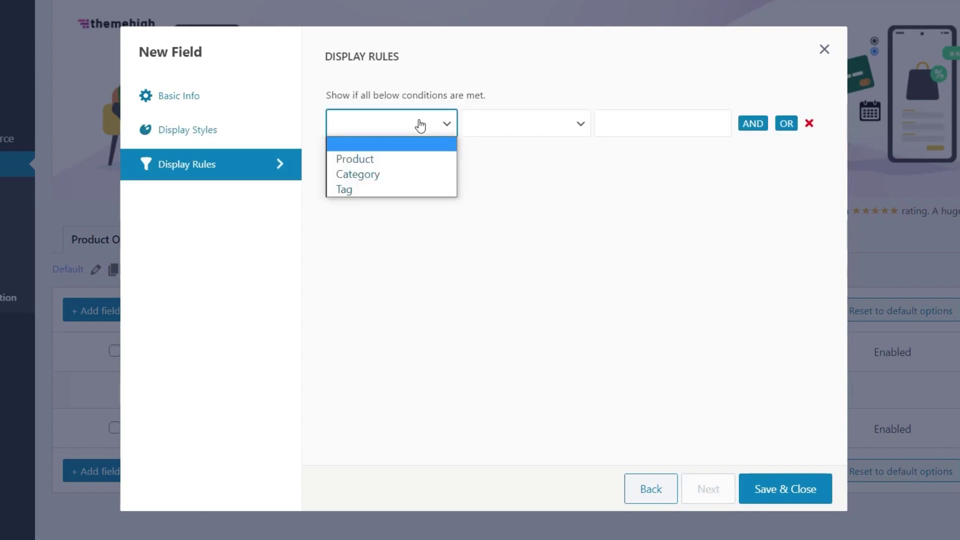
{"action": "left_click", "coordinate": [389, 171]}
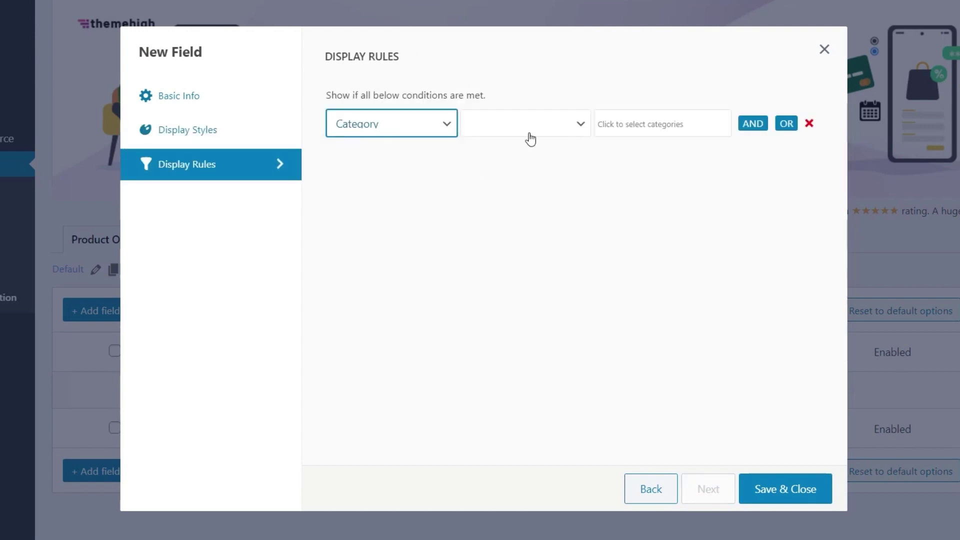
{"action": "left_click", "coordinate": [529, 131]}
{"action": "left_click", "coordinate": [526, 158]}
{"action": "left_click", "coordinate": [685, 132]}
{"action": "scroll", "coordinate": [674, 235], "scroll_direction": "down", "scroll_amount": 3}
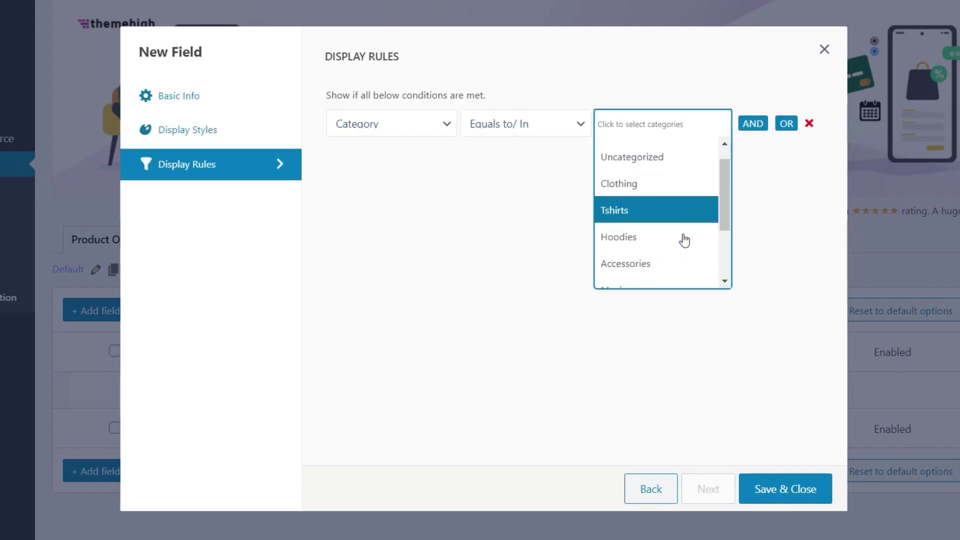
{"action": "left_click", "coordinate": [641, 249]}
{"action": "left_click", "coordinate": [654, 123]}
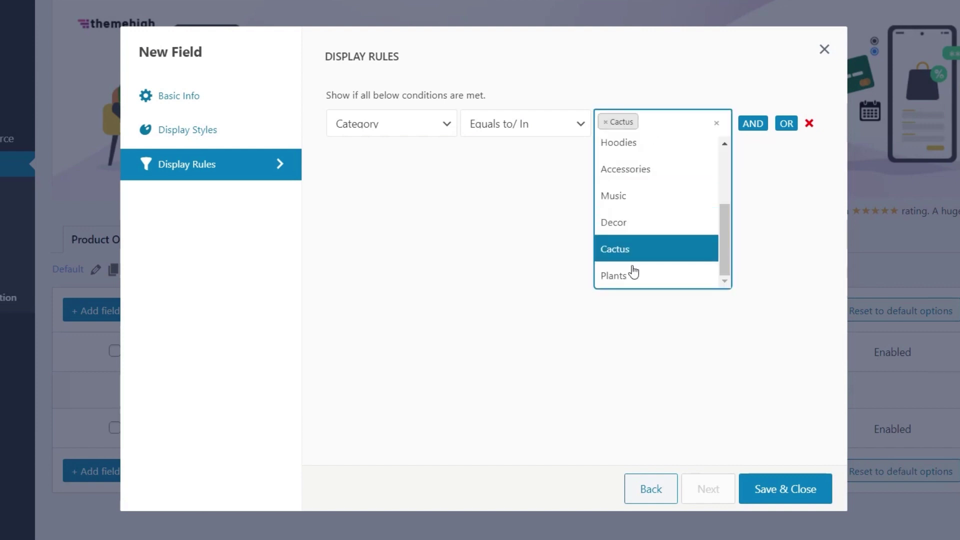
{"action": "left_click", "coordinate": [634, 274]}
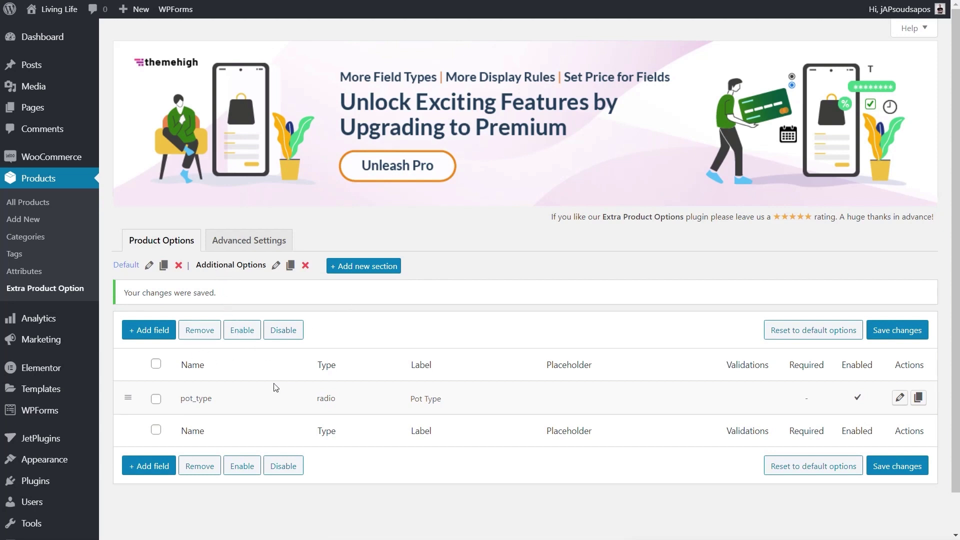
Add a required Date Picker field 'delivery_date' labelled 'Delivery date' with placeholder 'Choose a date'.
{"action": "left_click", "coordinate": [152, 335]}
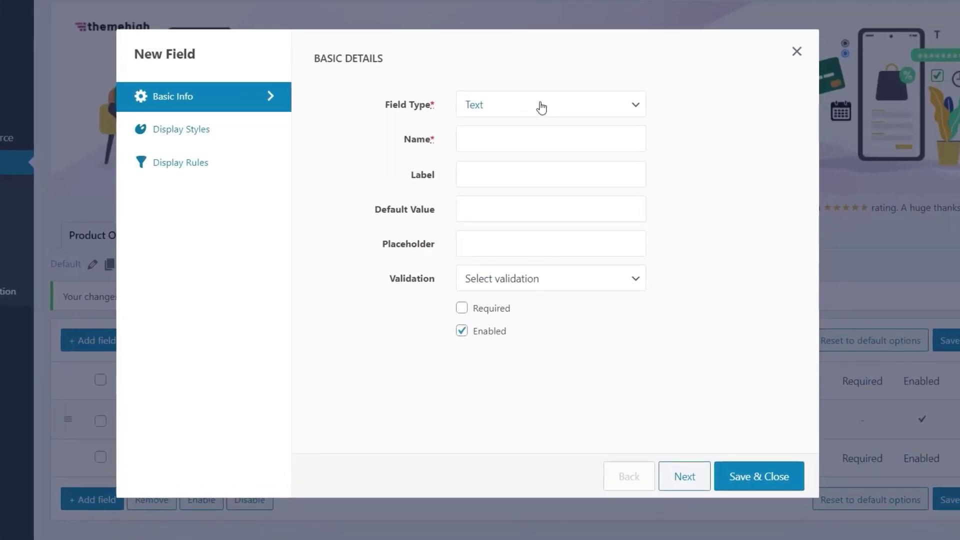
{"action": "left_click", "coordinate": [532, 128]}
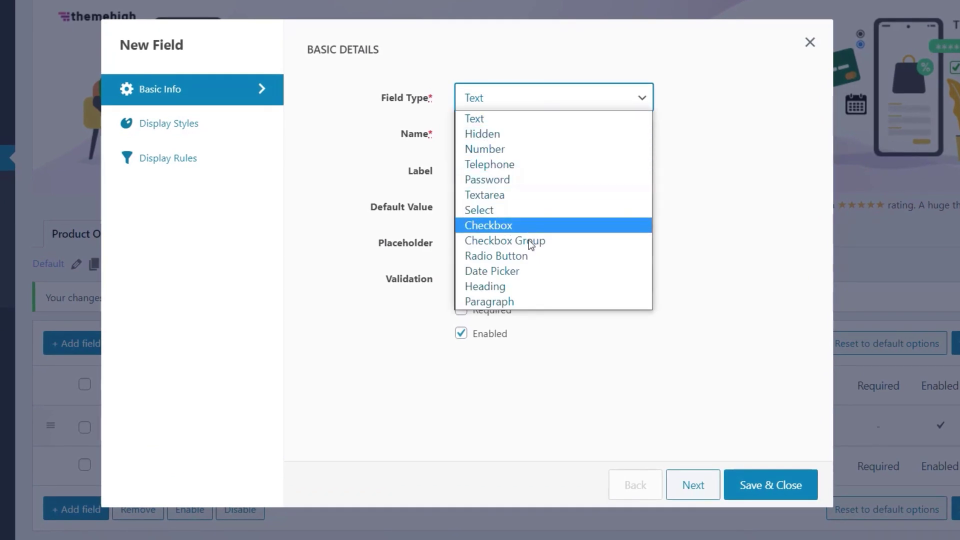
{"action": "left_click", "coordinate": [527, 271]}
{"action": "left_click", "coordinate": [489, 135]}
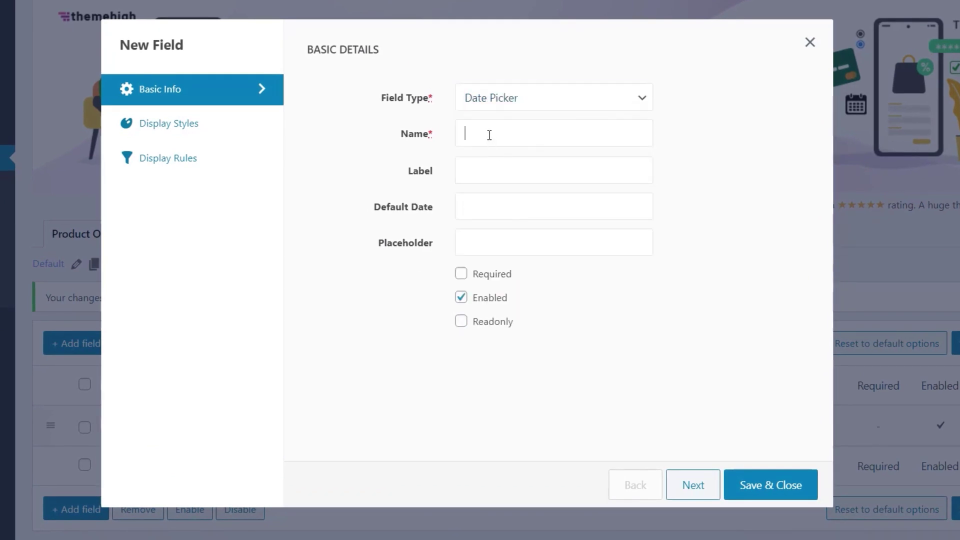
{"action": "type", "text": "delivery_date"}
{"action": "left_click", "coordinate": [478, 172]}
{"action": "type", "text": "Delivery date"}
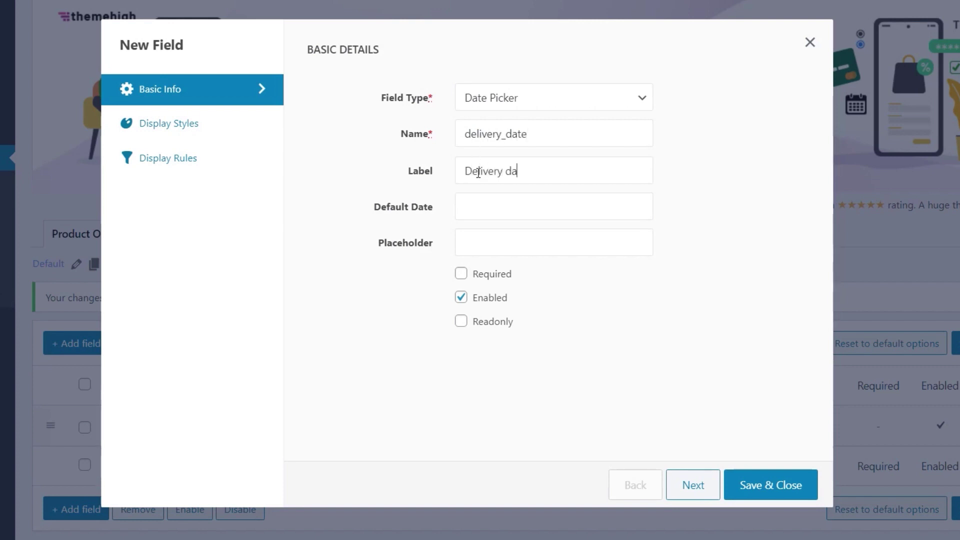
{"action": "left_click", "coordinate": [480, 207]}
{"action": "left_click", "coordinate": [492, 243]}
{"action": "type", "text": "Choose a date"}
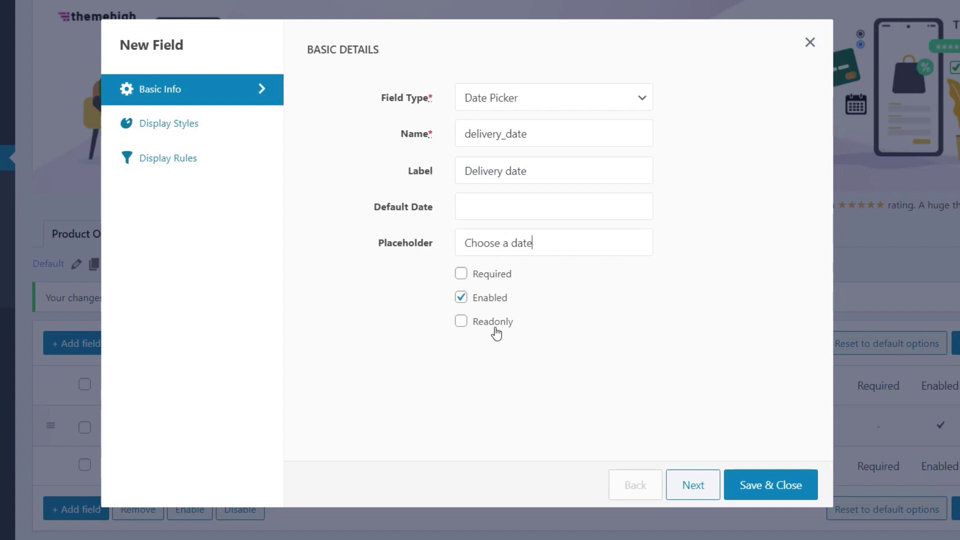
{"action": "left_click", "coordinate": [495, 274]}
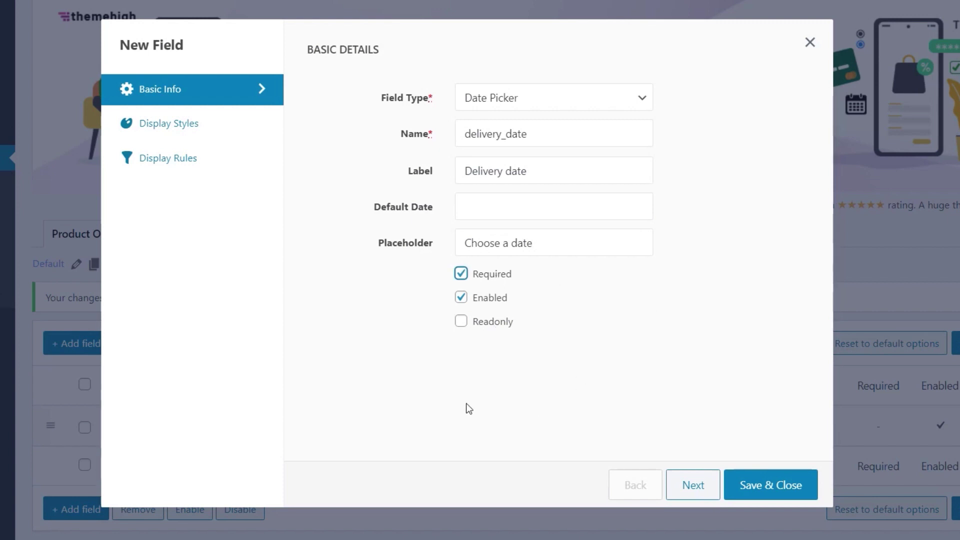
Restrict the date field to Category Equals Cactus and Plants, and save the product options.
{"action": "left_click", "coordinate": [178, 135]}
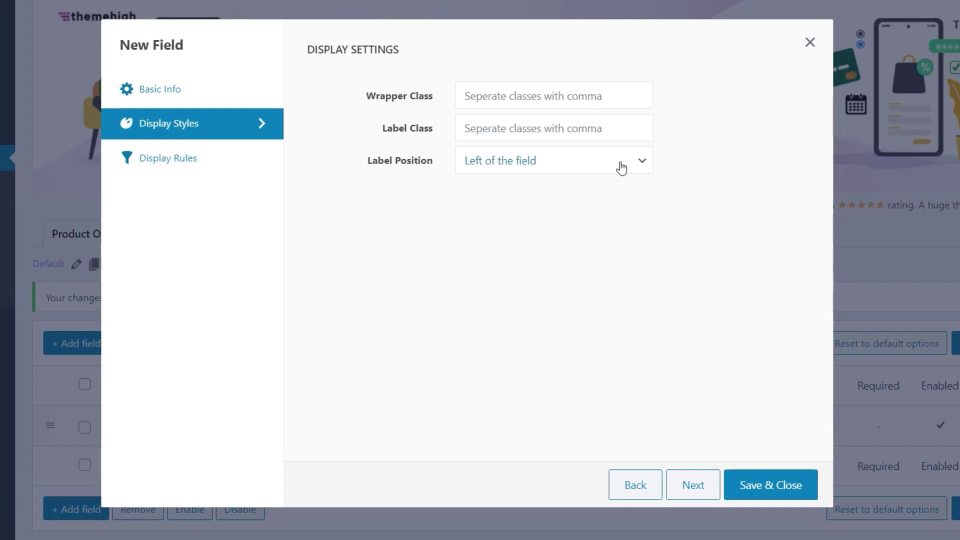
{"action": "left_click", "coordinate": [169, 159]}
{"action": "left_click", "coordinate": [427, 120]}
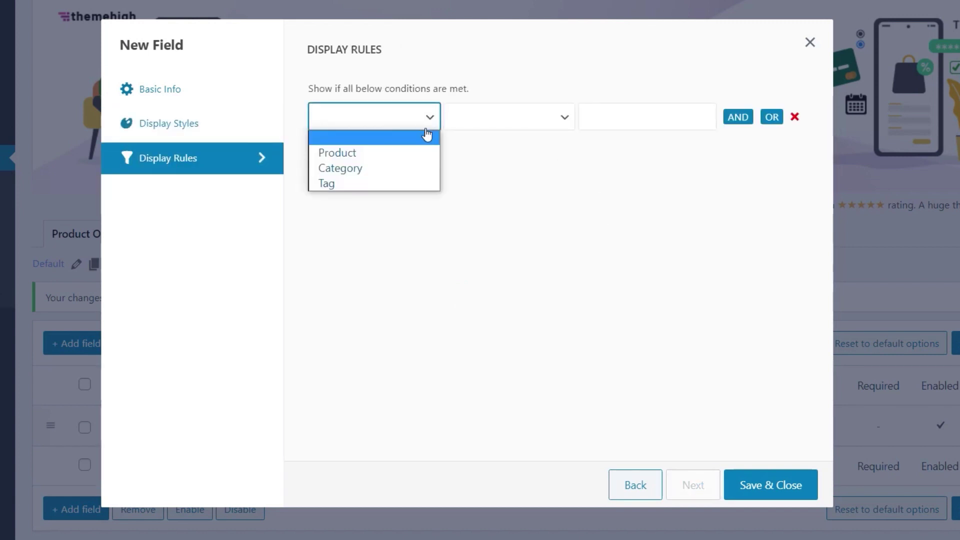
{"action": "left_click", "coordinate": [421, 165]}
{"action": "left_click", "coordinate": [500, 126]}
{"action": "left_click", "coordinate": [482, 152]}
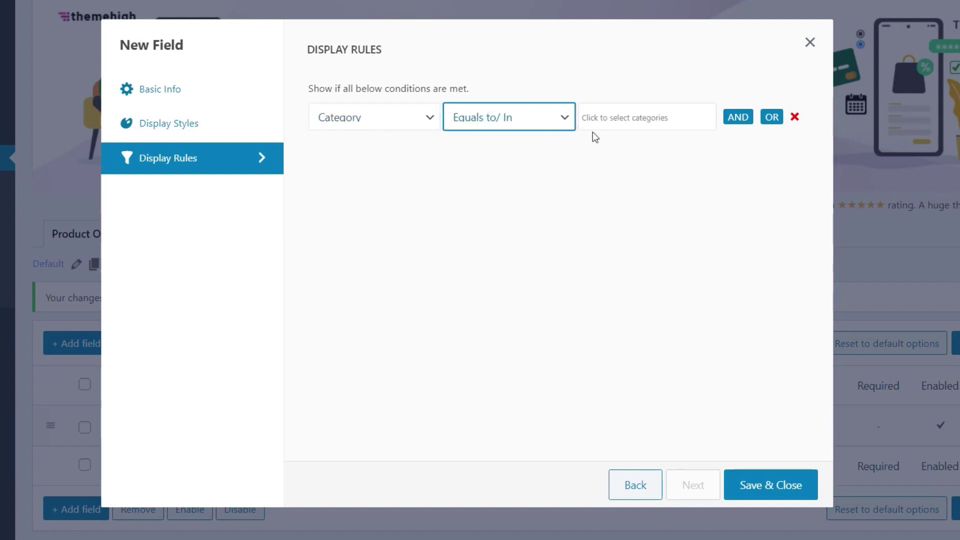
{"action": "left_click", "coordinate": [643, 118]}
{"action": "left_click_drag", "start_coordinate": [709, 212], "coordinate": [710, 259]}
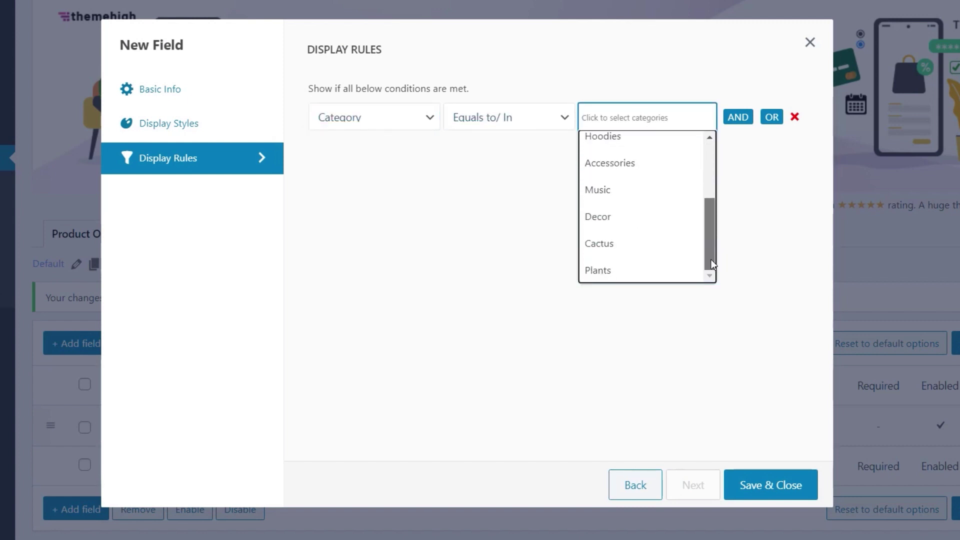
{"action": "left_click", "coordinate": [605, 243]}
{"action": "left_click", "coordinate": [681, 125]}
{"action": "left_click", "coordinate": [644, 265]}
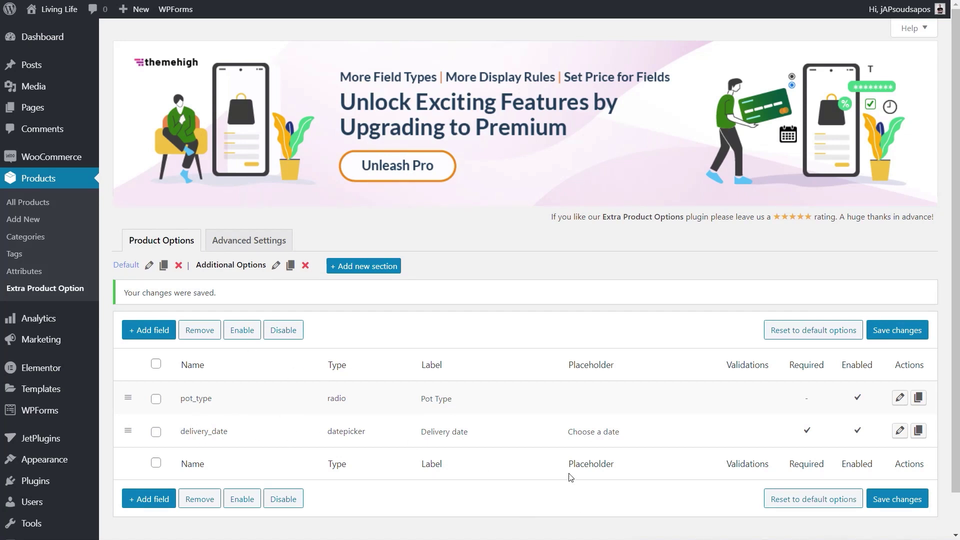
{"action": "left_click", "coordinate": [897, 499]}
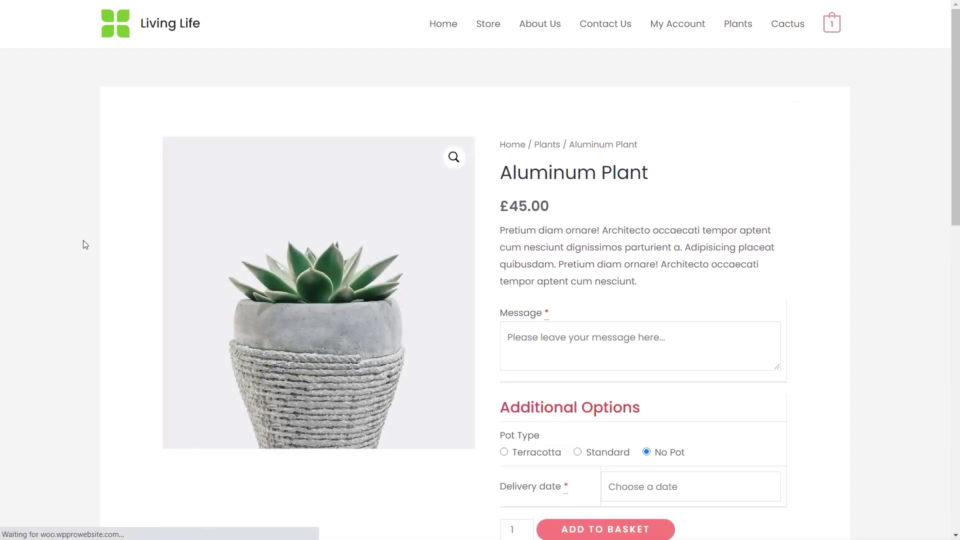
Add the Aluminum Plant with Terracotta pot, October 16 delivery and message 'A message' to the basket.
{"action": "scroll", "coordinate": [254, 379], "scroll_direction": "down", "scroll_amount": 3}
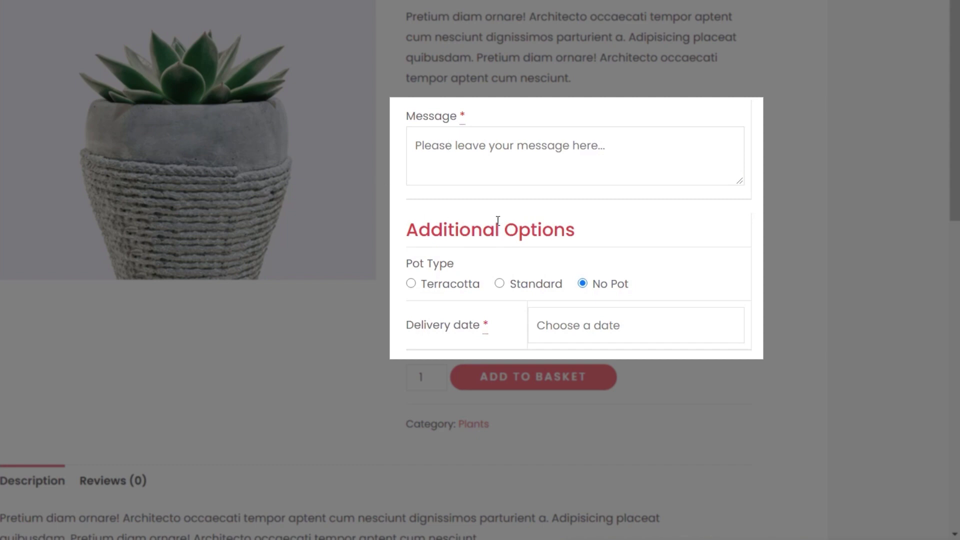
{"action": "left_click", "coordinate": [501, 285]}
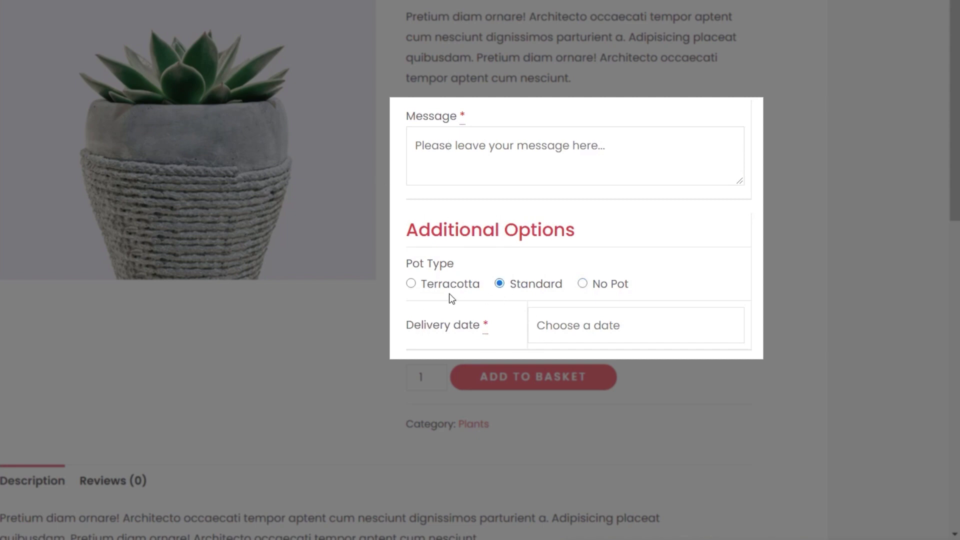
{"action": "left_click", "coordinate": [412, 284]}
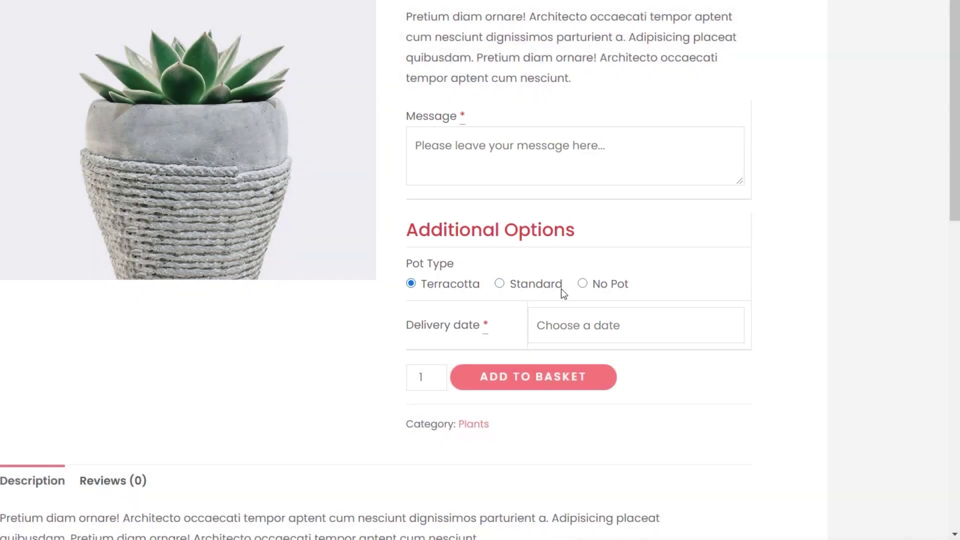
{"action": "left_click", "coordinate": [588, 328]}
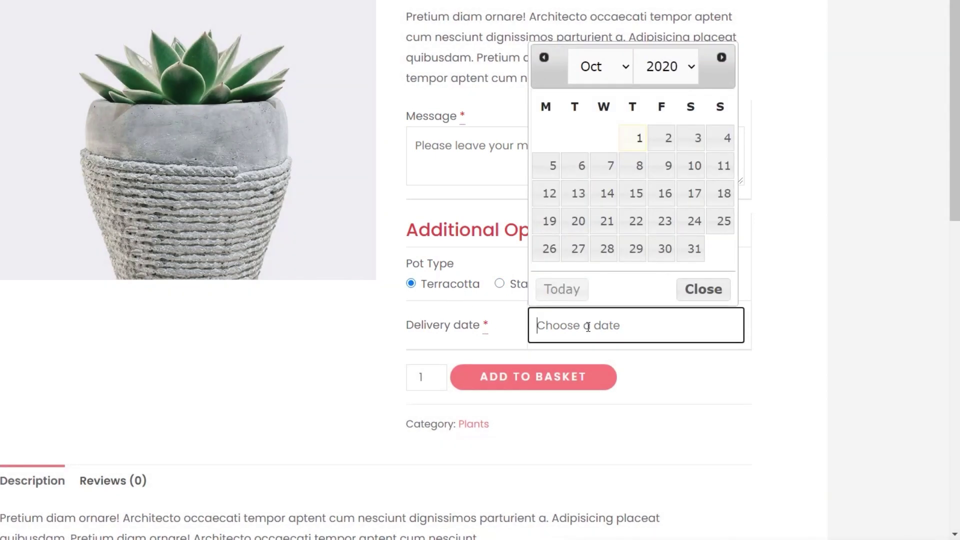
{"action": "left_click", "coordinate": [664, 195]}
{"action": "left_click", "coordinate": [460, 145]}
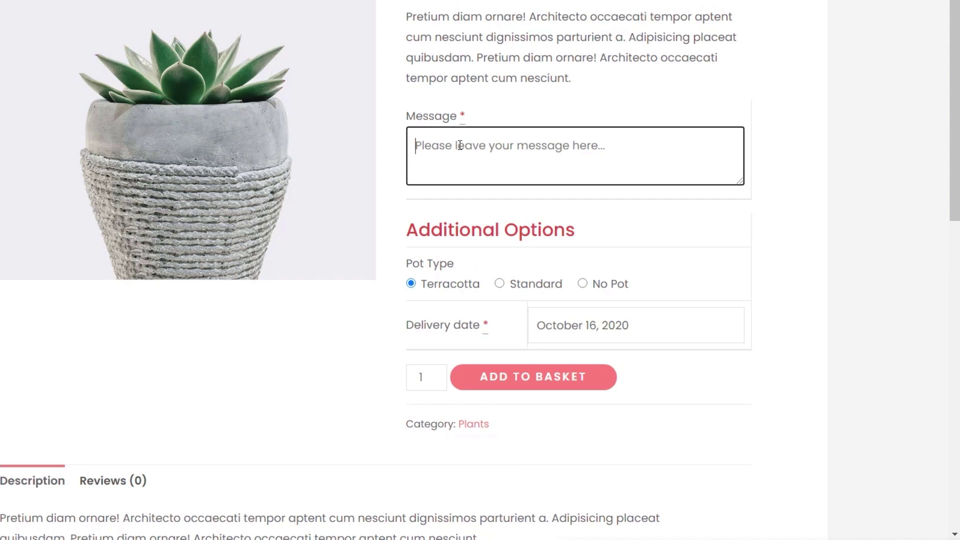
{"action": "type", "text": "A message!"}
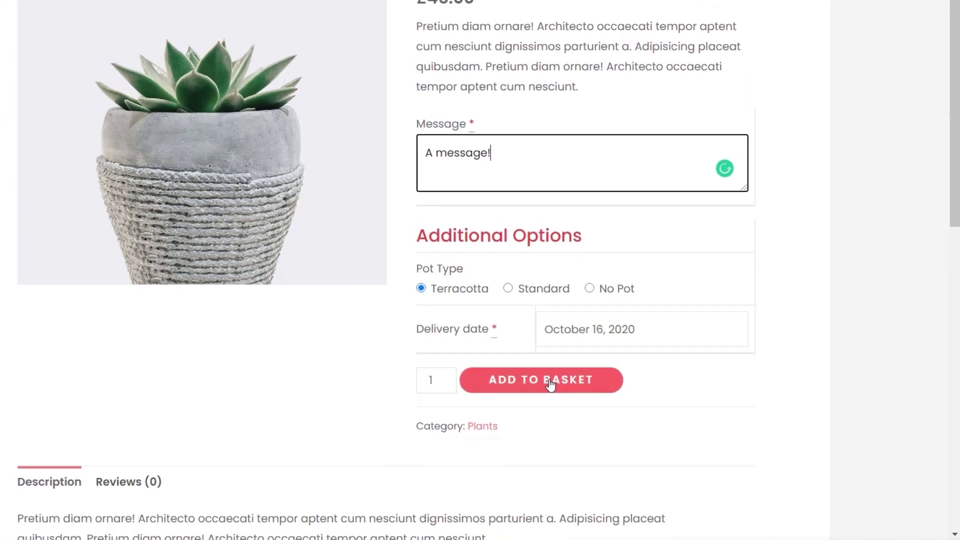
{"action": "left_click", "coordinate": [544, 380]}
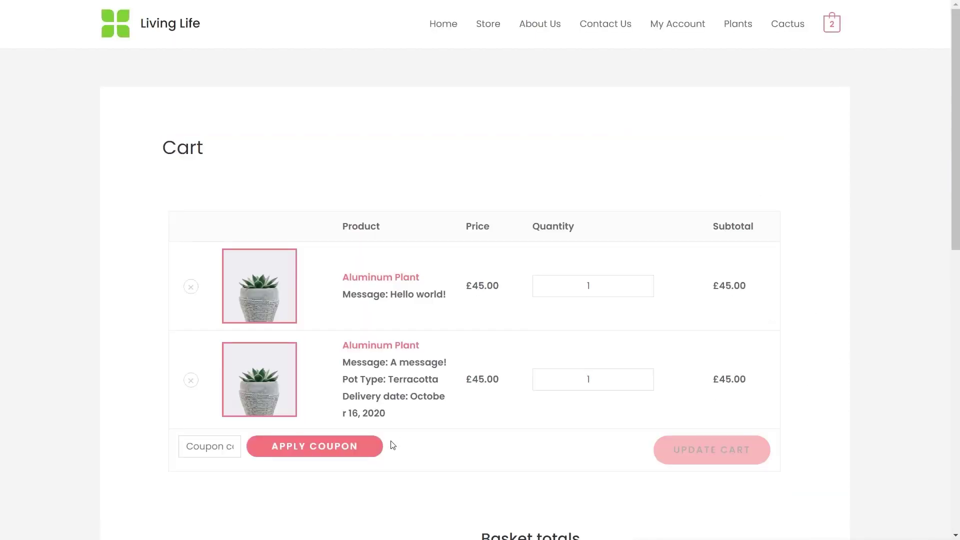
Check the second item's Pot Type and Delivery date in the basket, then proceed to checkout.
{"action": "left_click_drag", "start_coordinate": [395, 408], "coordinate": [350, 350]}
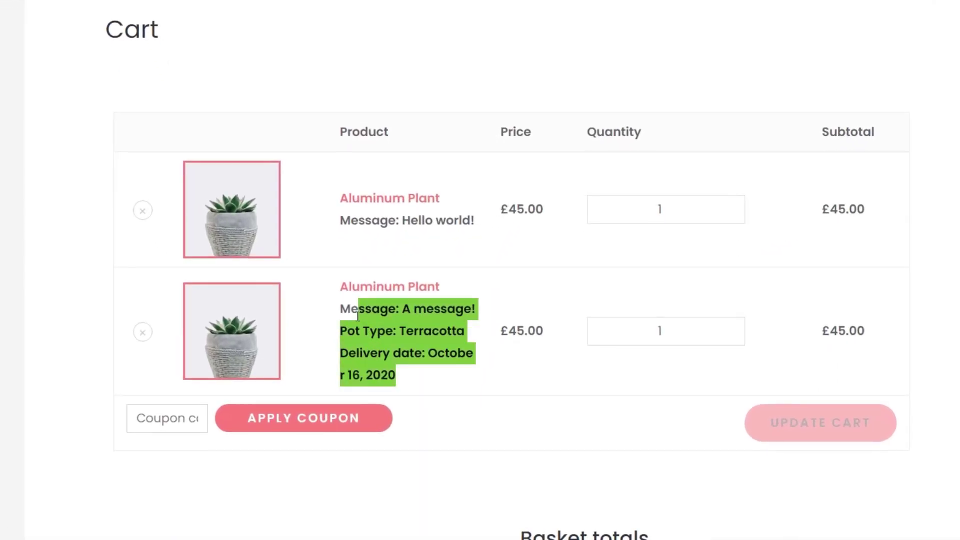
{"action": "left_click", "coordinate": [443, 373]}
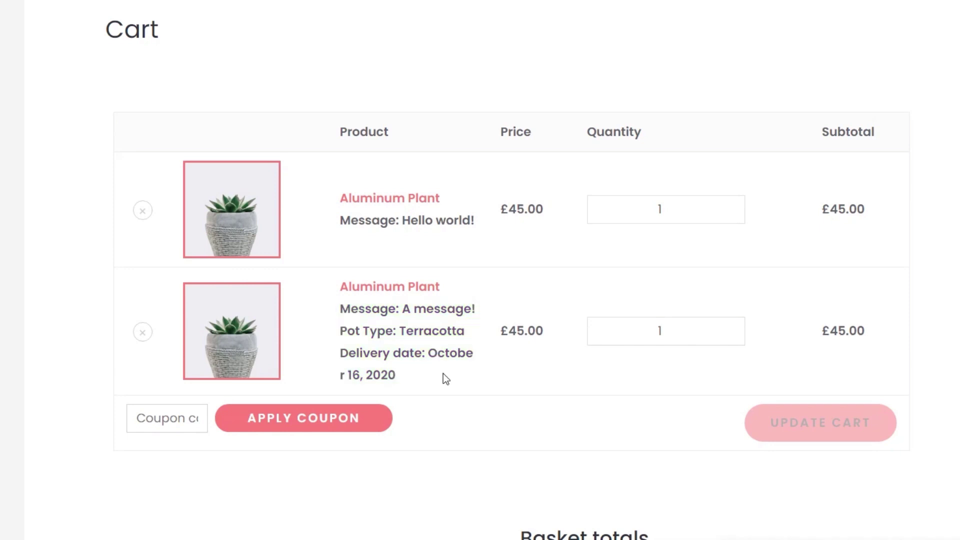
{"action": "scroll", "coordinate": [489, 421], "scroll_direction": "down", "scroll_amount": 6}
{"action": "left_click", "coordinate": [740, 499]}
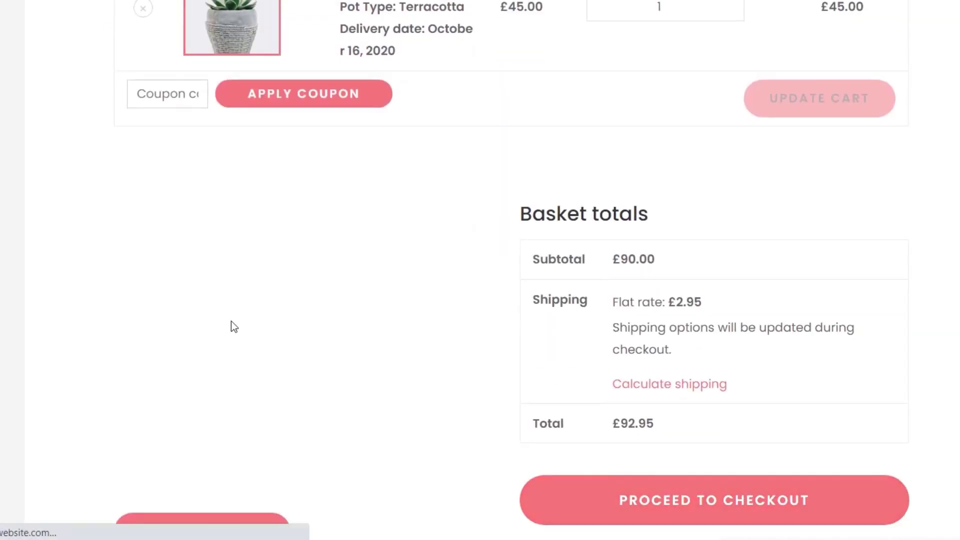
{"action": "scroll", "coordinate": [560, 398], "scroll_direction": "down", "scroll_amount": 15}
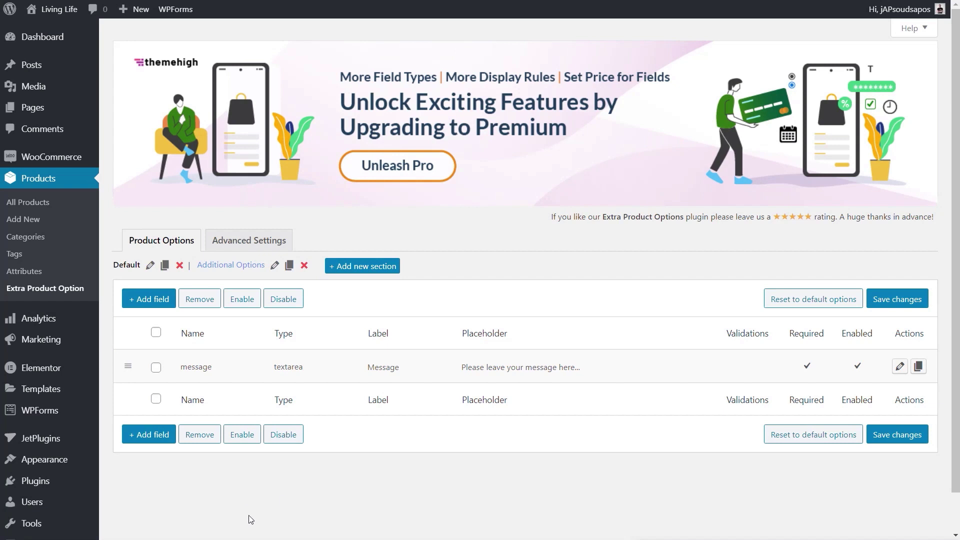
In Advanced Settings, toggle the url-parameter and hide-custom-fields options on and back off.
{"action": "left_click", "coordinate": [233, 244]}
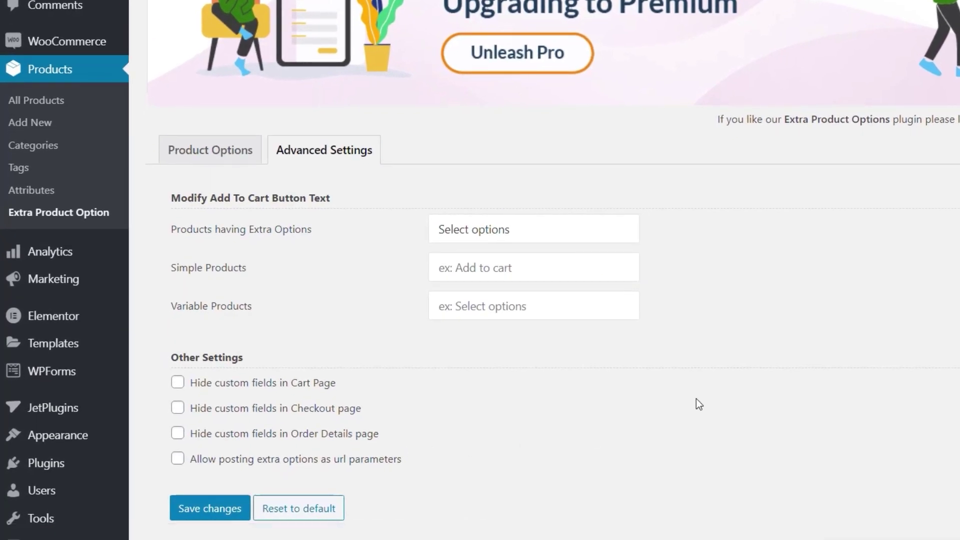
{"action": "scroll", "coordinate": [263, 285], "scroll_direction": "down", "scroll_amount": 2}
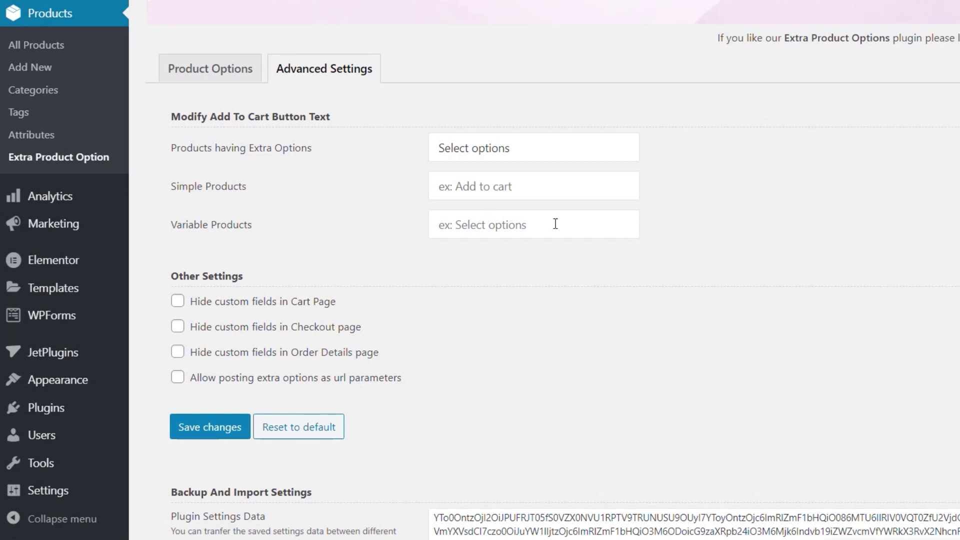
{"action": "scroll", "coordinate": [582, 272], "scroll_direction": "down", "scroll_amount": 2}
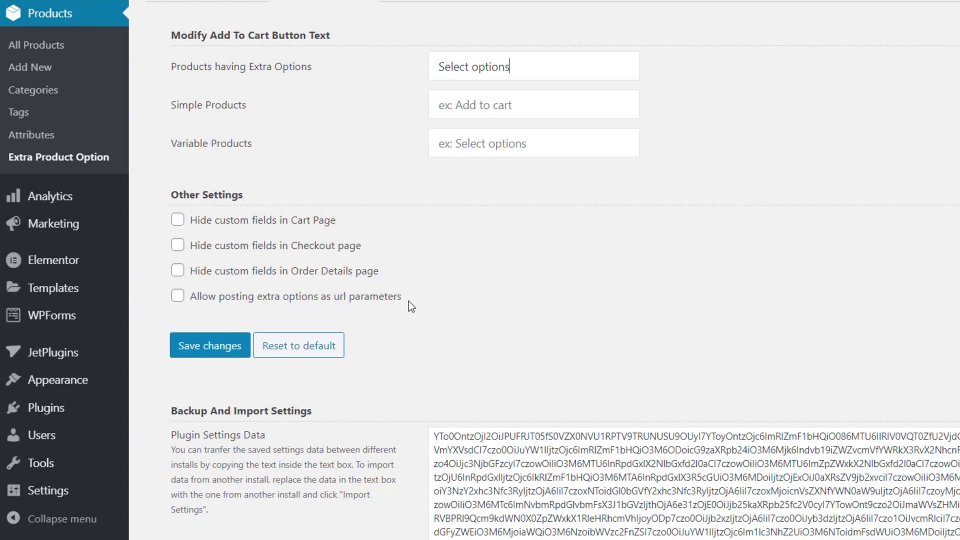
{"action": "left_click", "coordinate": [179, 297]}
{"action": "left_click", "coordinate": [179, 298]}
{"action": "left_click", "coordinate": [178, 271]}
{"action": "left_click", "coordinate": [178, 272]}
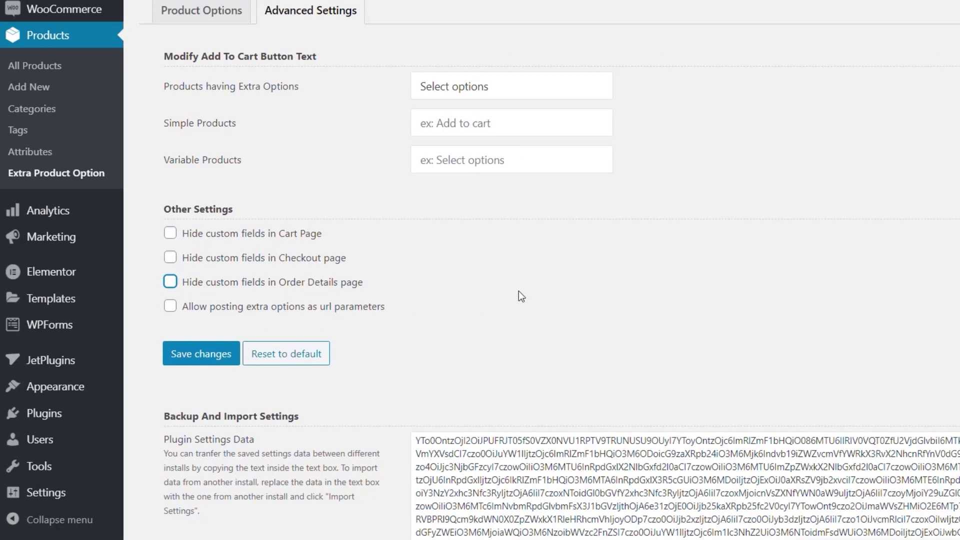